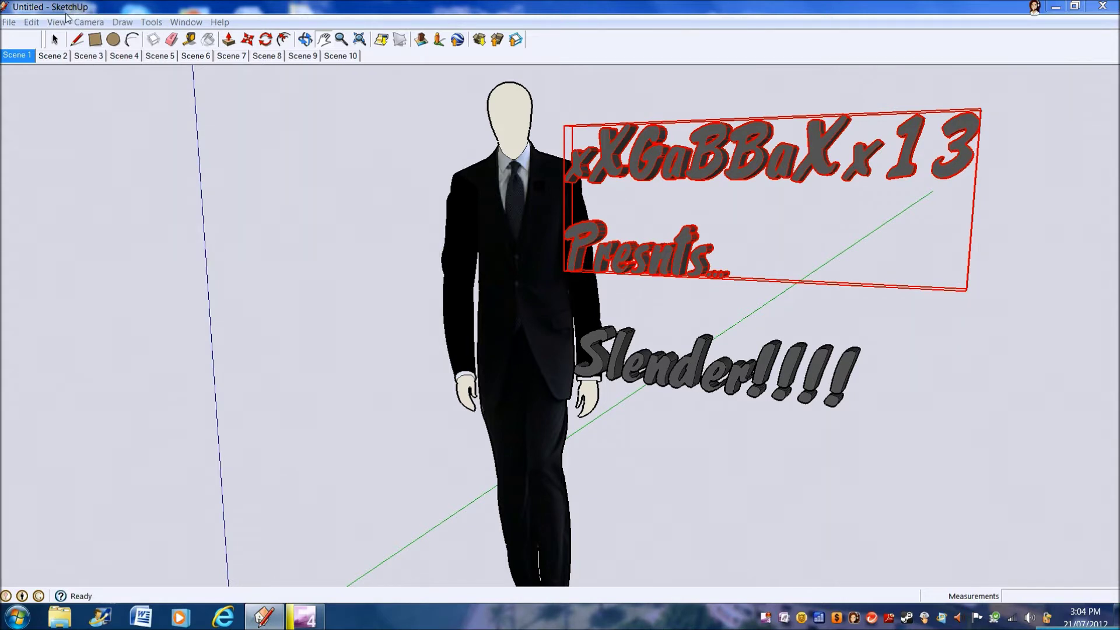
Glance through the View and Edit menus without choosing any command.
{"action": "left_click", "coordinate": [56, 22]}
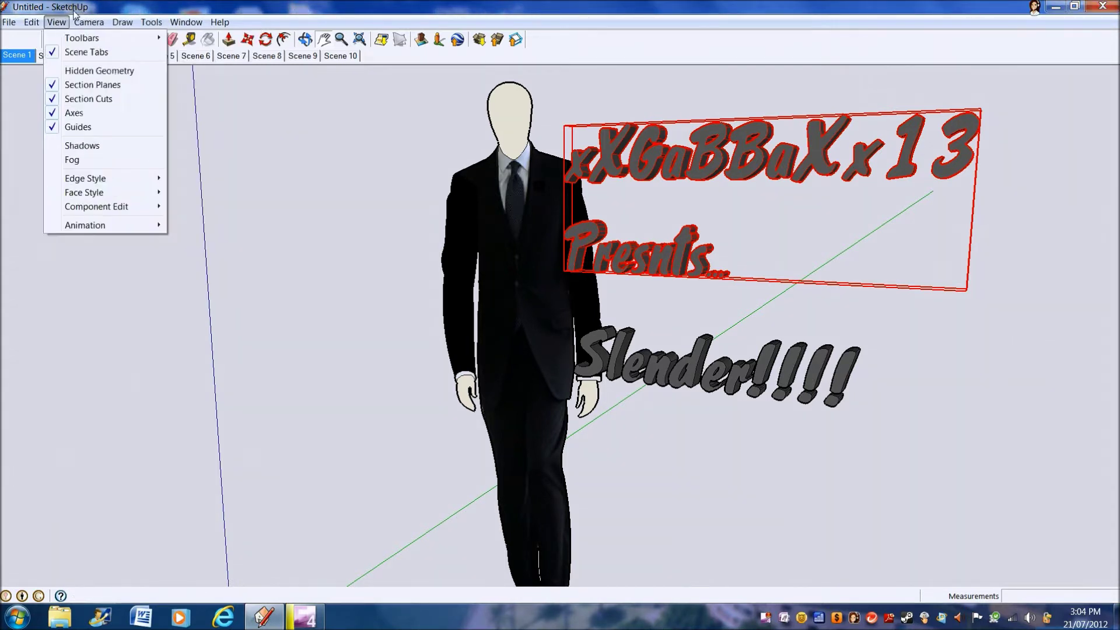
{"action": "mouse_move", "coordinate": [31, 23]}
{"action": "left_click", "coordinate": [69, 6]}
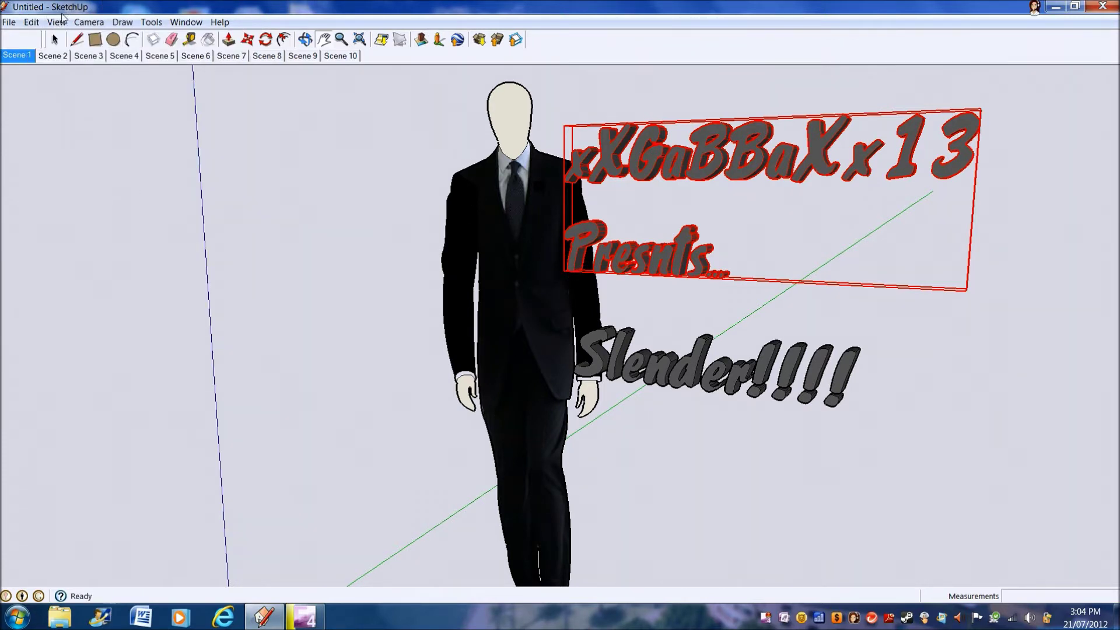
Step through Scenes 2, 5 and 7 to reach Scene 10's camera view.
{"action": "left_click", "coordinate": [52, 55]}
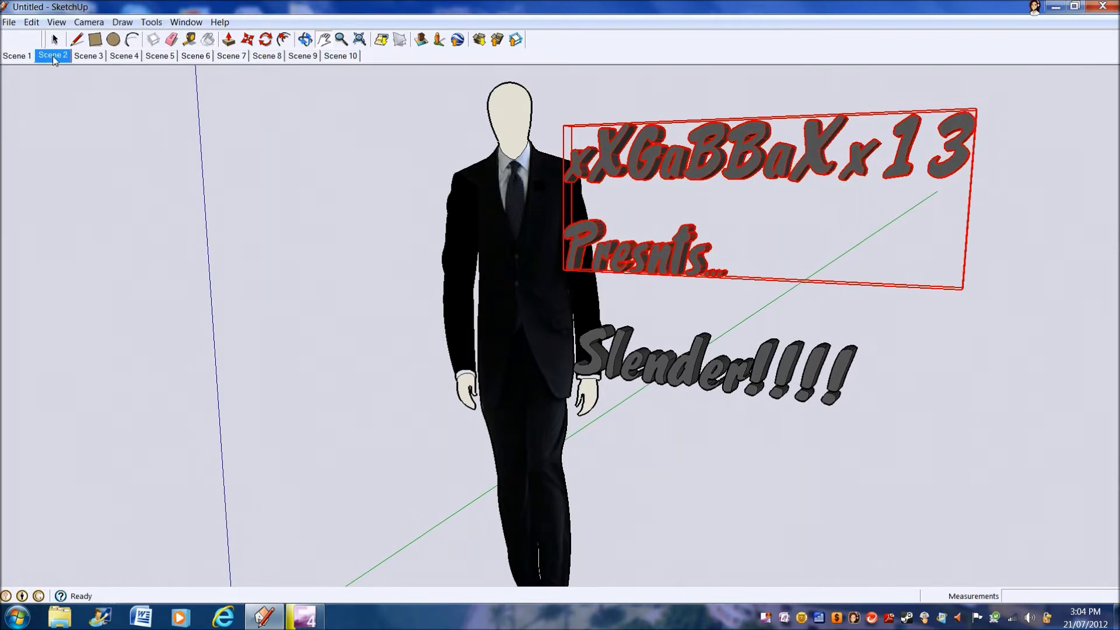
{"action": "left_click", "coordinate": [160, 55]}
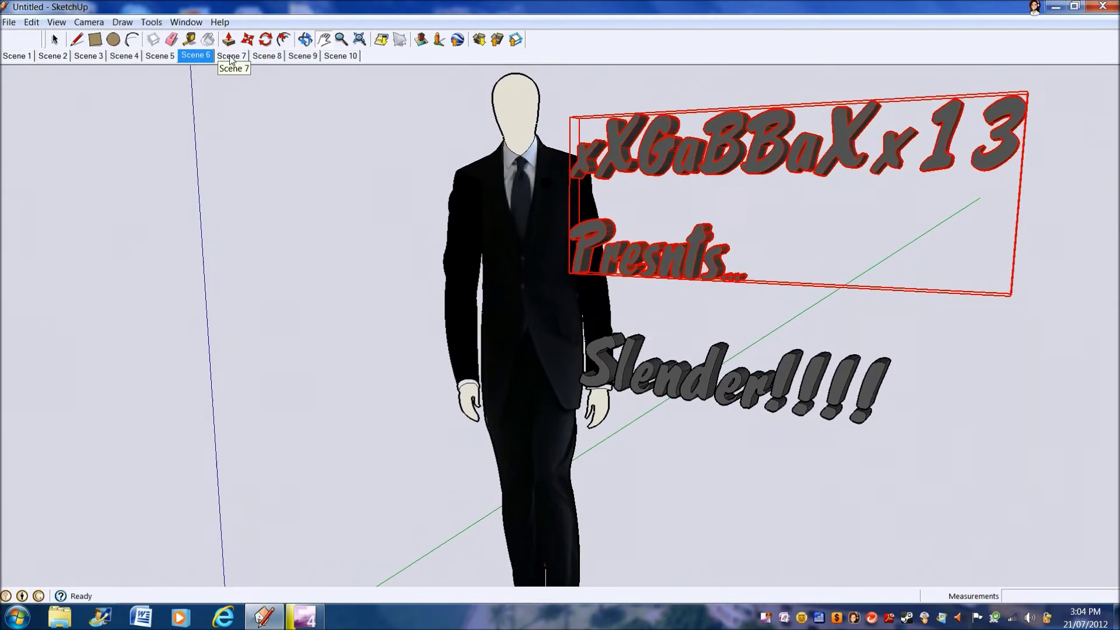
{"action": "left_click", "coordinate": [231, 56]}
{"action": "left_click", "coordinate": [343, 56]}
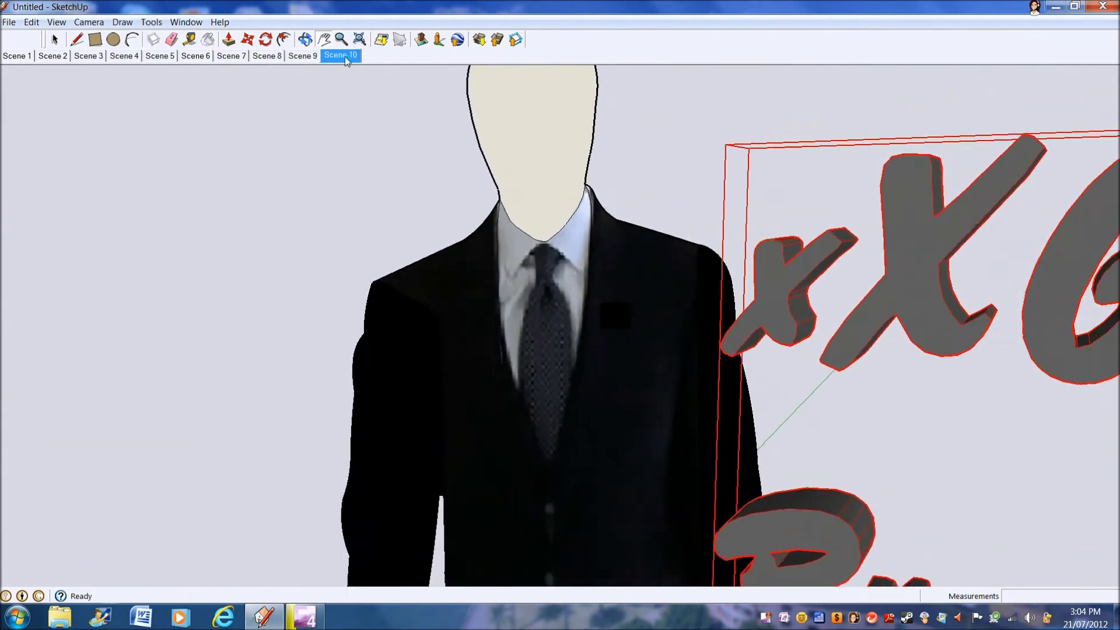
Check the animation settings: 2-second scene transitions and 0-second scene delay.
{"action": "left_click", "coordinate": [65, 25]}
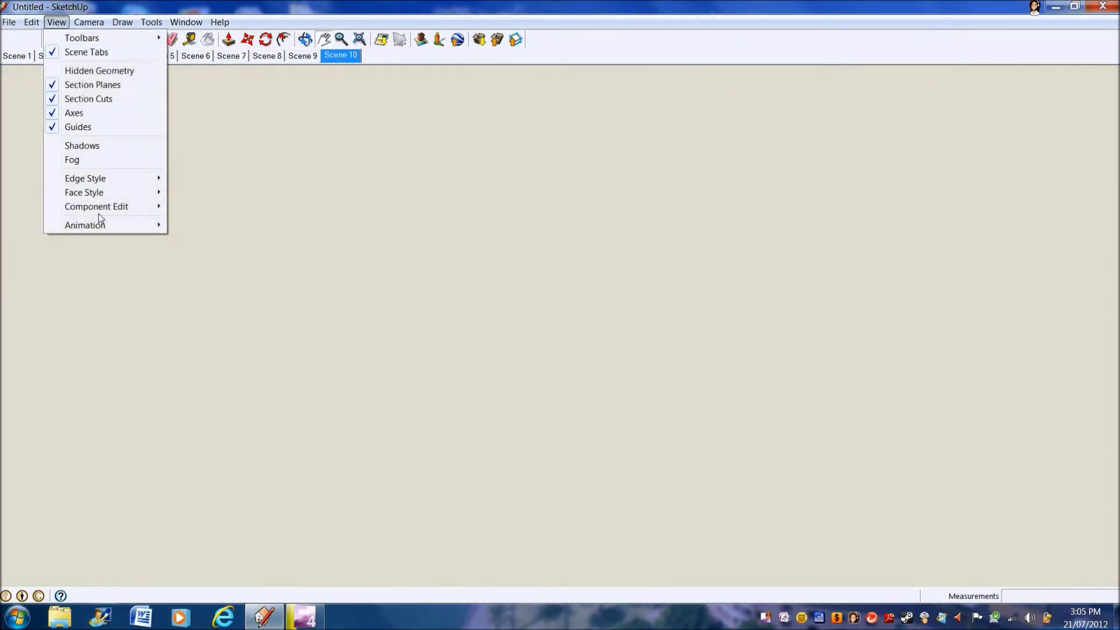
{"action": "mouse_move", "coordinate": [100, 225]}
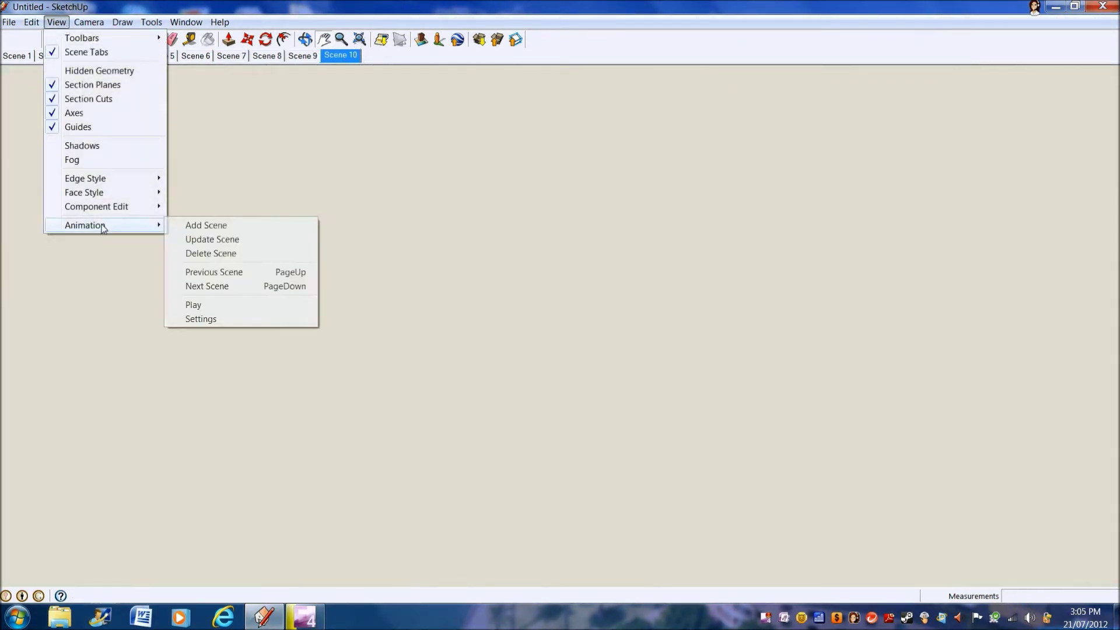
{"action": "left_click", "coordinate": [202, 319]}
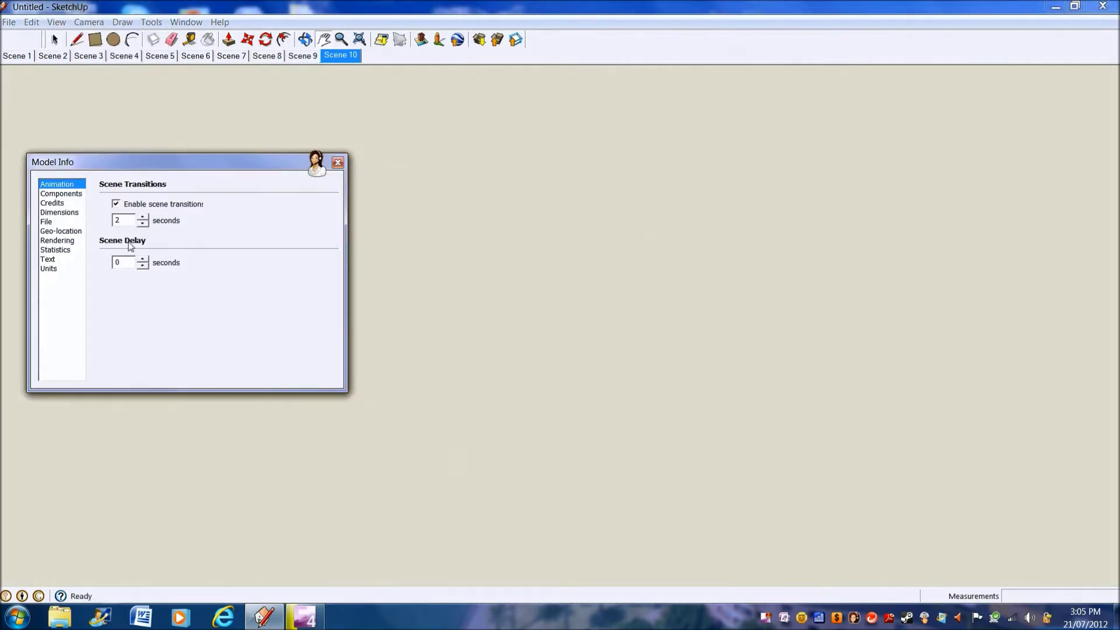
{"action": "left_click", "coordinate": [338, 162]}
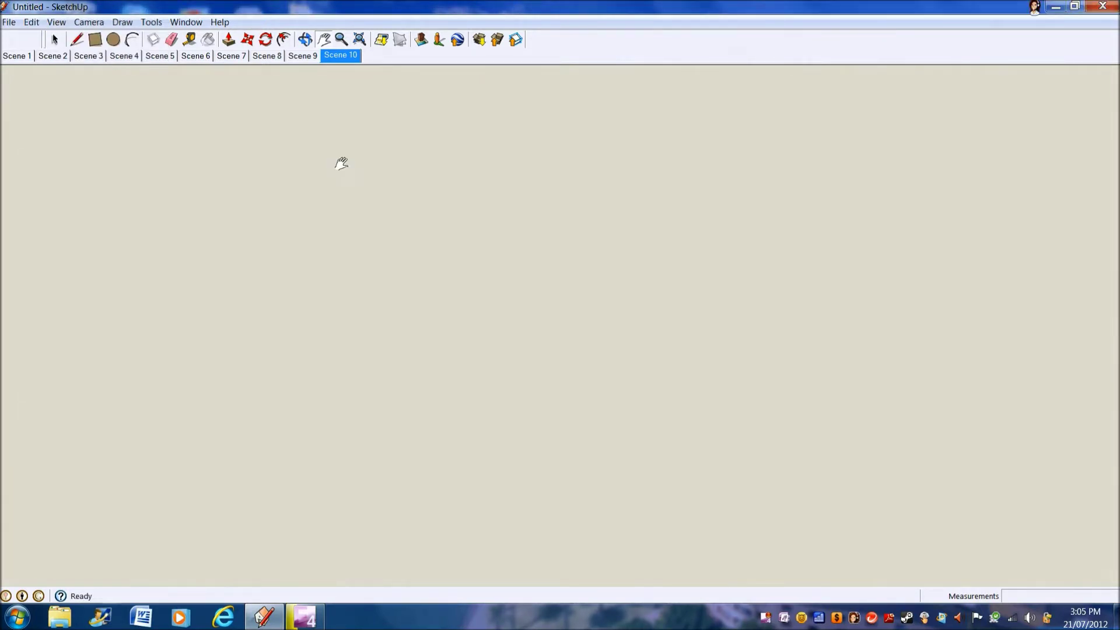
Start the scene animation playing from View > Animation > Play.
{"action": "left_click", "coordinate": [57, 22]}
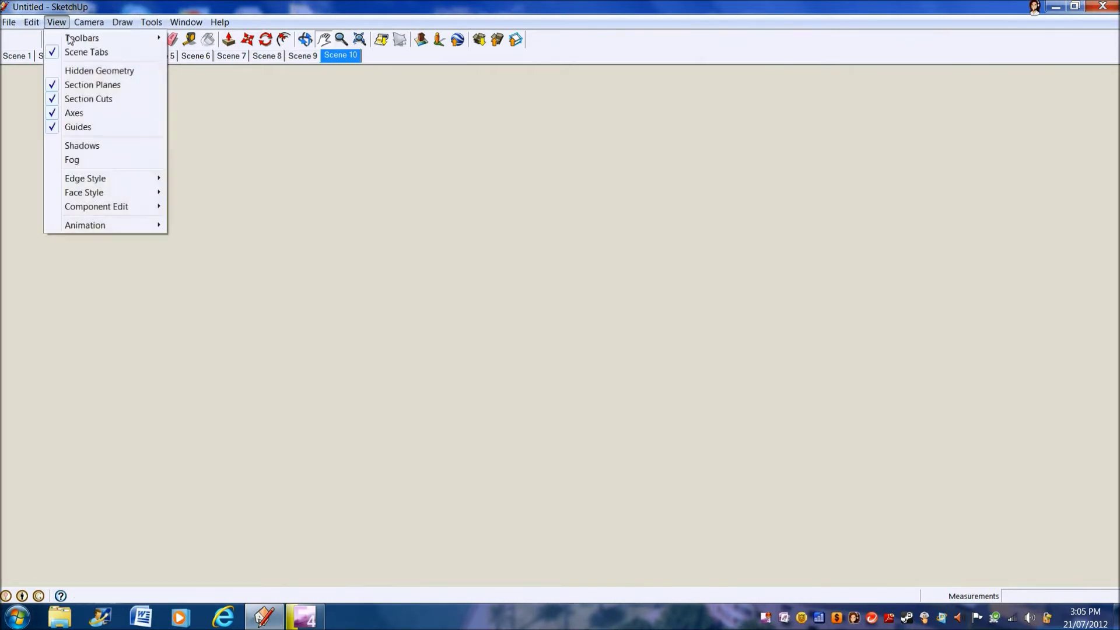
{"action": "mouse_move", "coordinate": [114, 226]}
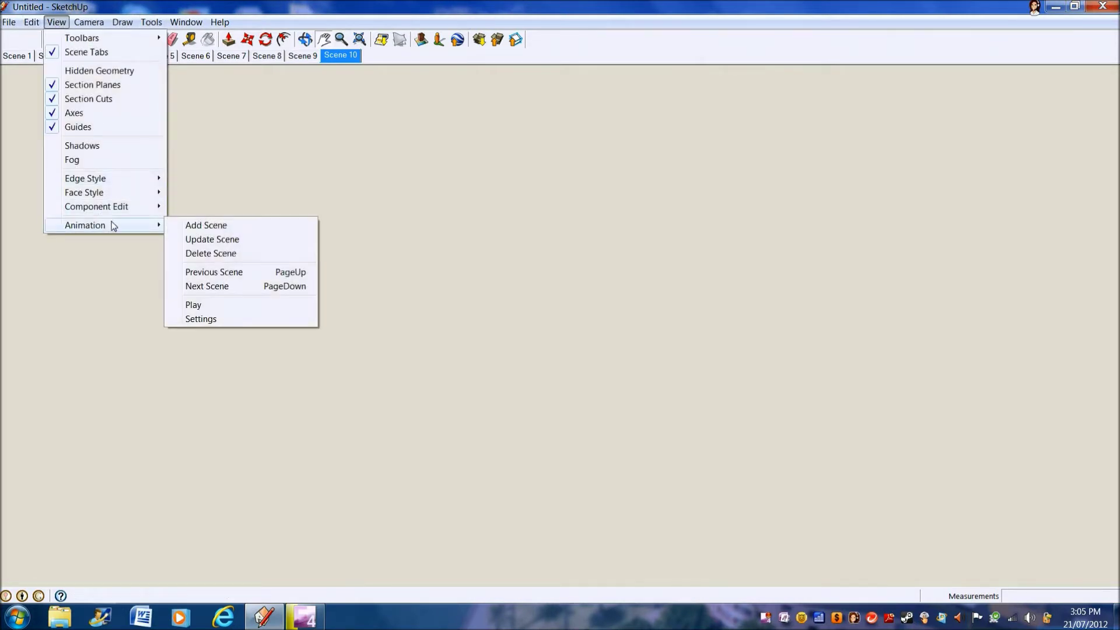
{"action": "left_click", "coordinate": [225, 309]}
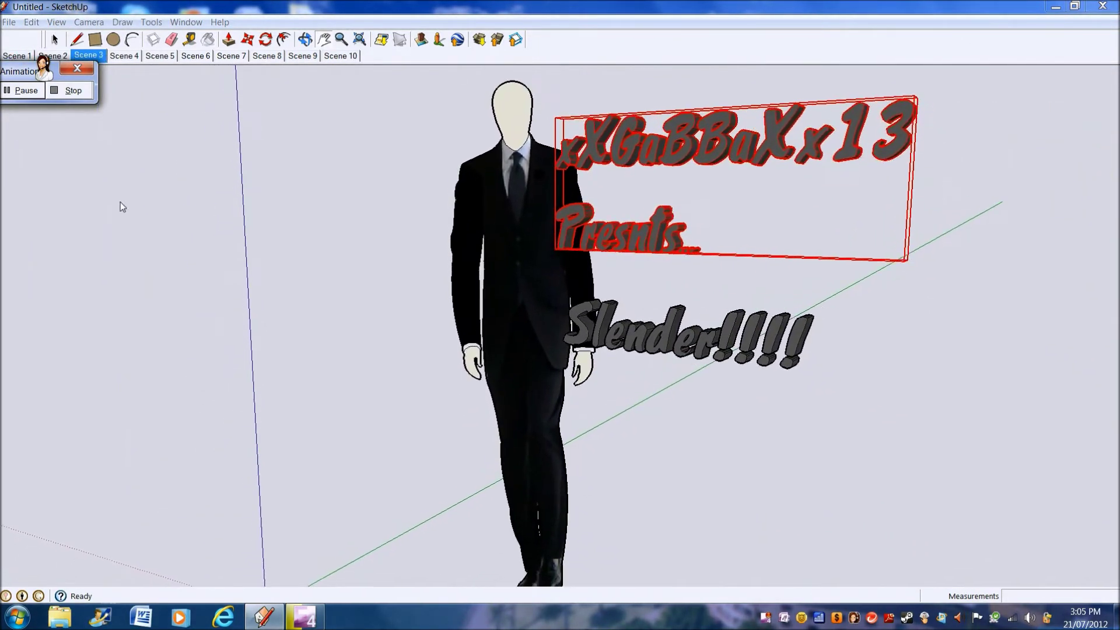
Stop the animation playback on Scene 3's view of the Slender figure and title text.
{"action": "left_click", "coordinate": [64, 66]}
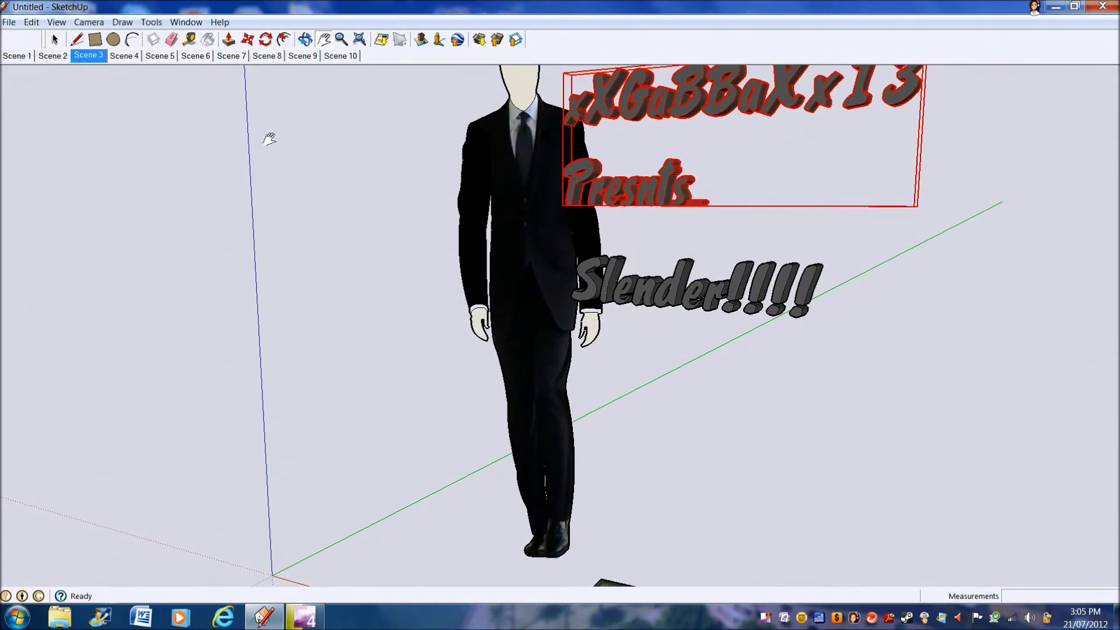
{"action": "left_click", "coordinate": [10, 22]}
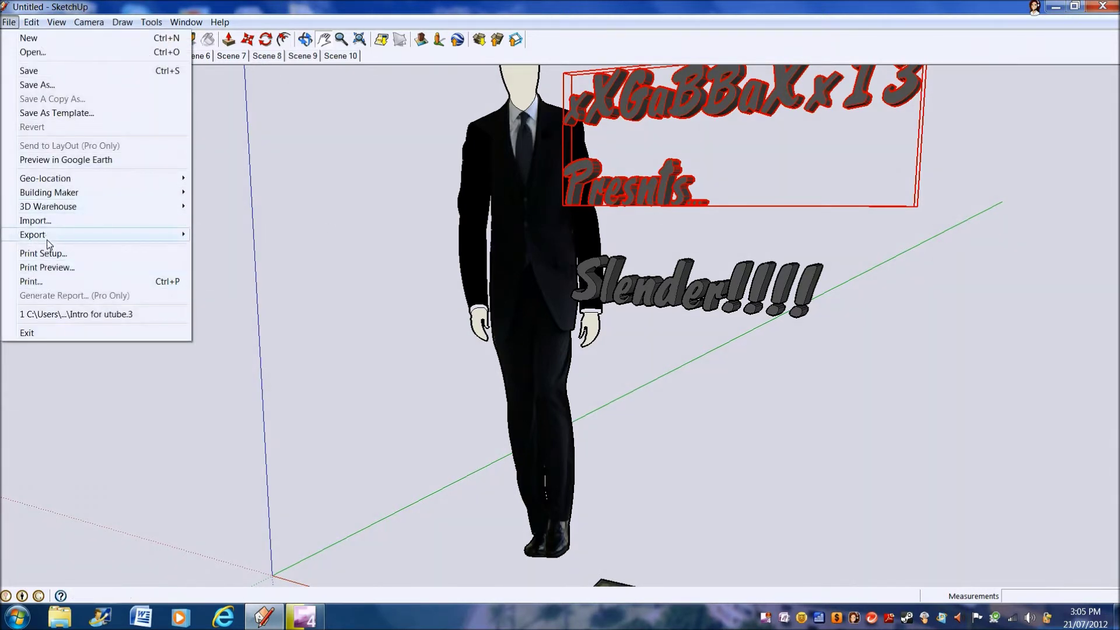
Export the scene animation as an AVI file named 'Slender Intro' into My Documents.
{"action": "mouse_move", "coordinate": [49, 241]}
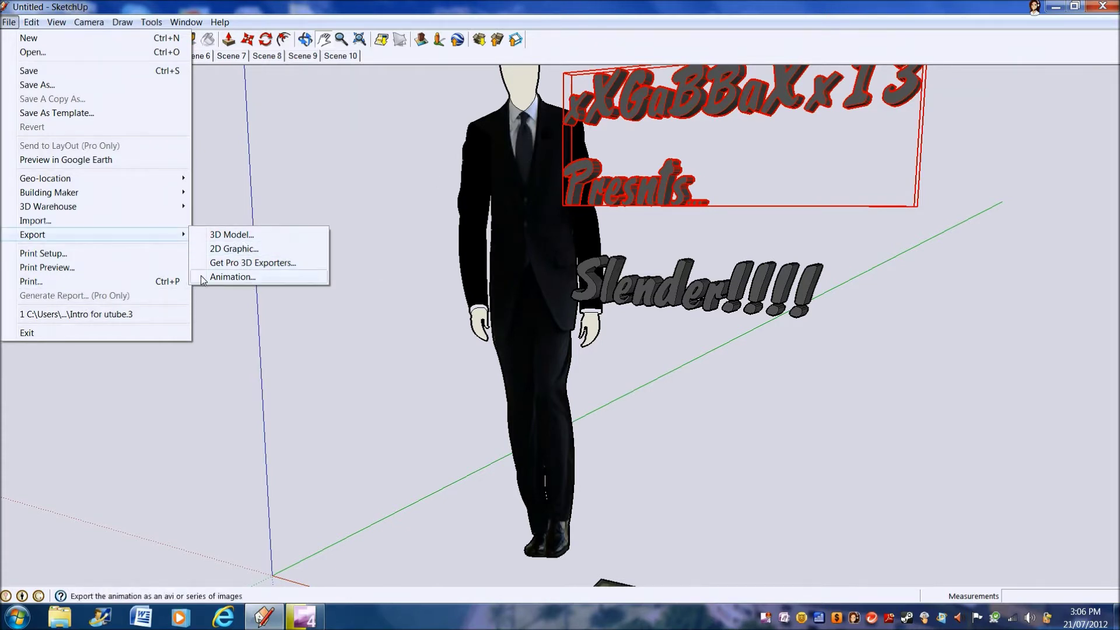
{"action": "left_click", "coordinate": [220, 277]}
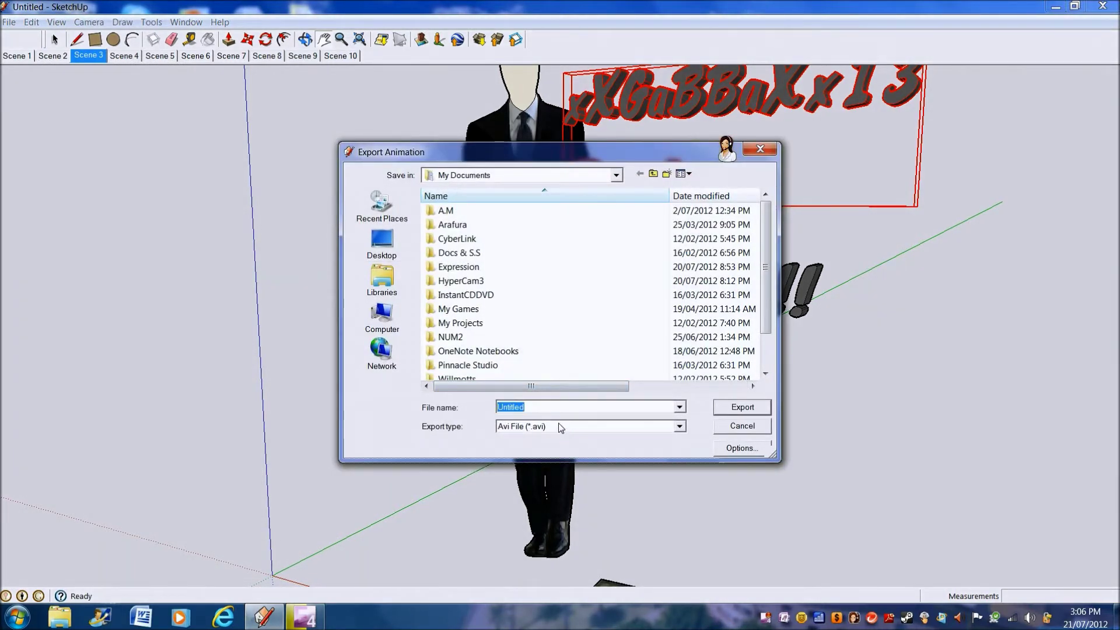
{"action": "type", "text": "Slender Intro"}
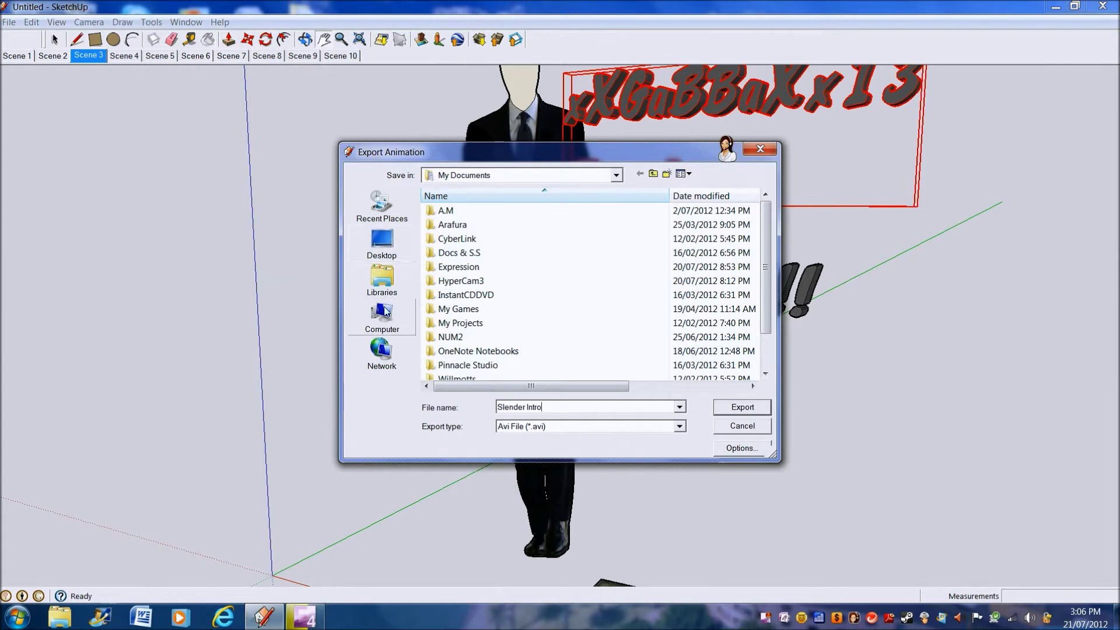
{"action": "scroll", "coordinate": [768, 264], "scroll_direction": "down", "scroll_amount": 1}
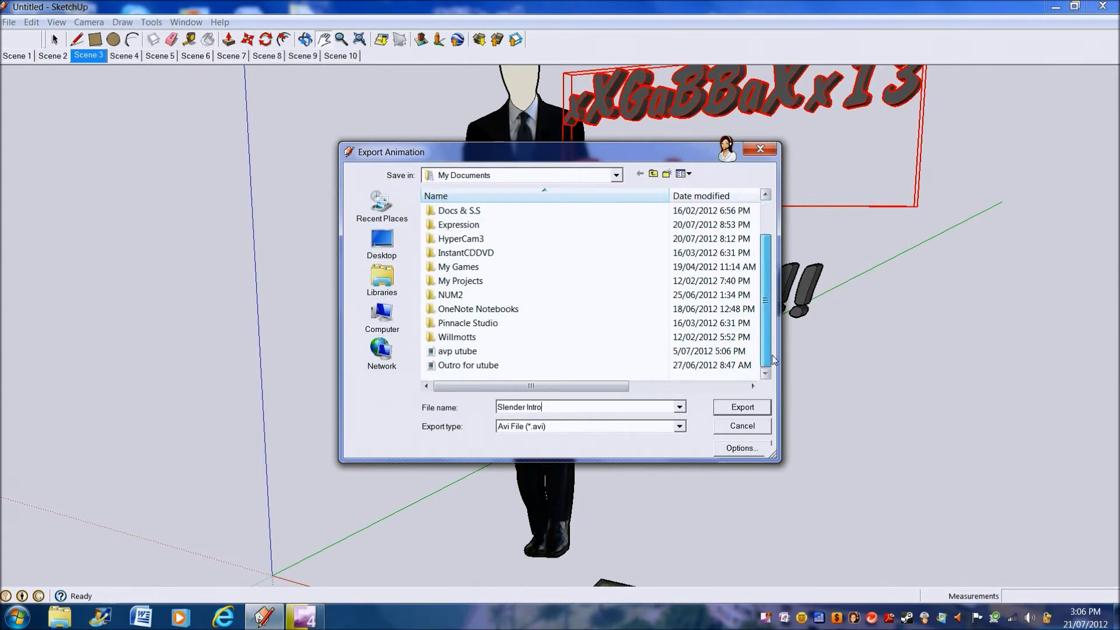
{"action": "scroll", "coordinate": [770, 270], "scroll_direction": "up", "scroll_amount": 1}
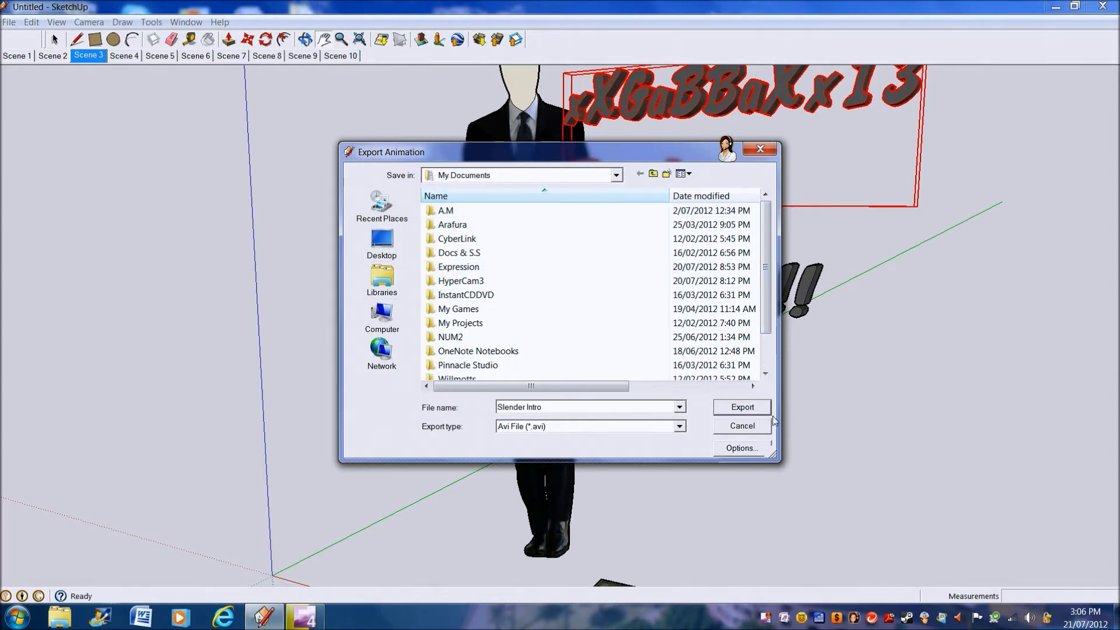
{"action": "left_click", "coordinate": [736, 406]}
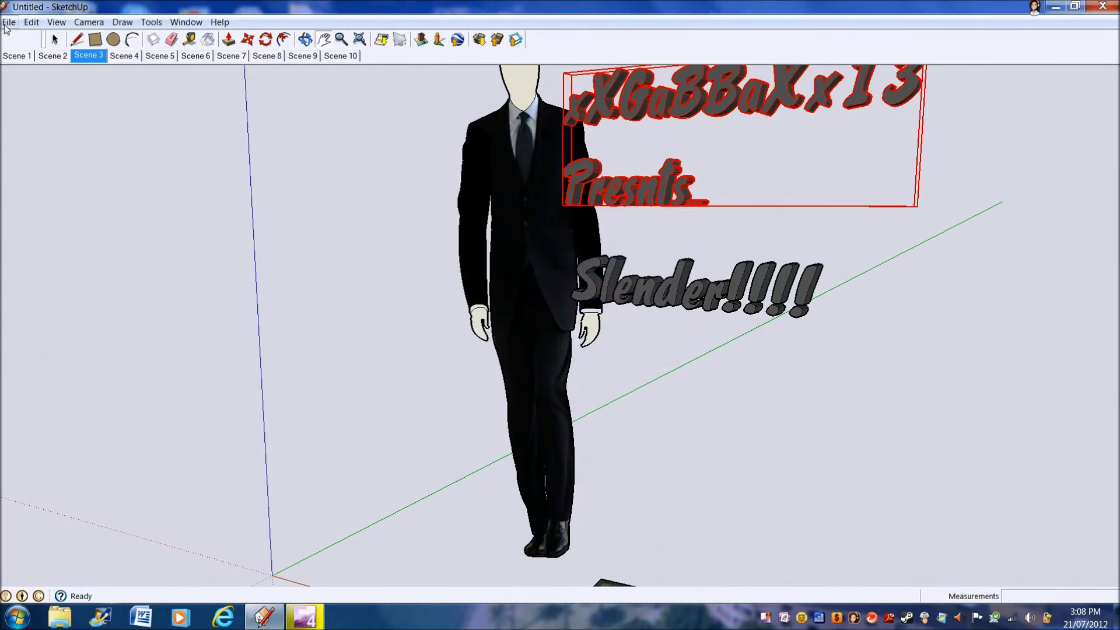
Once the 201-frame export finishes, minimize SketchUp to show the desktop.
{"action": "left_click", "coordinate": [1057, 6]}
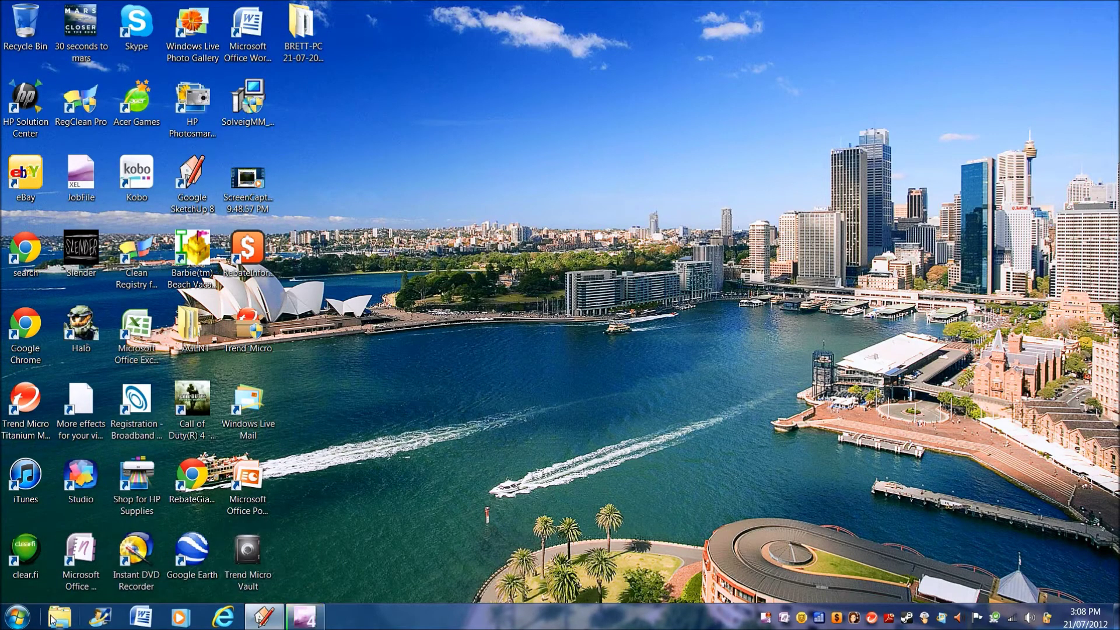
Open the Documents library from the Start menu.
{"action": "left_click", "coordinate": [18, 617]}
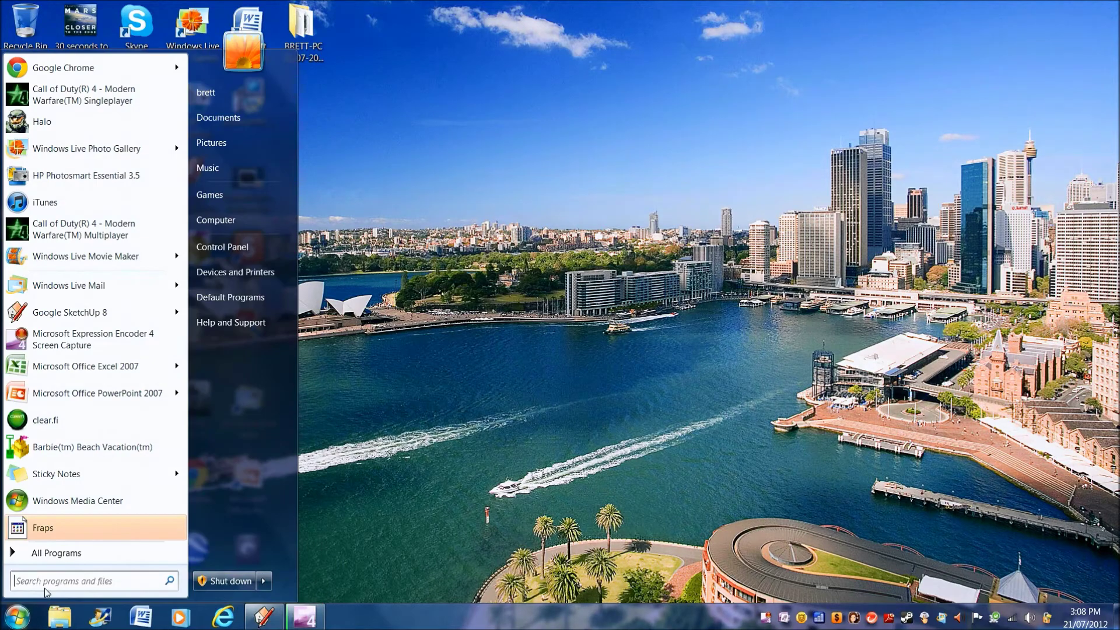
{"action": "left_click", "coordinate": [274, 119]}
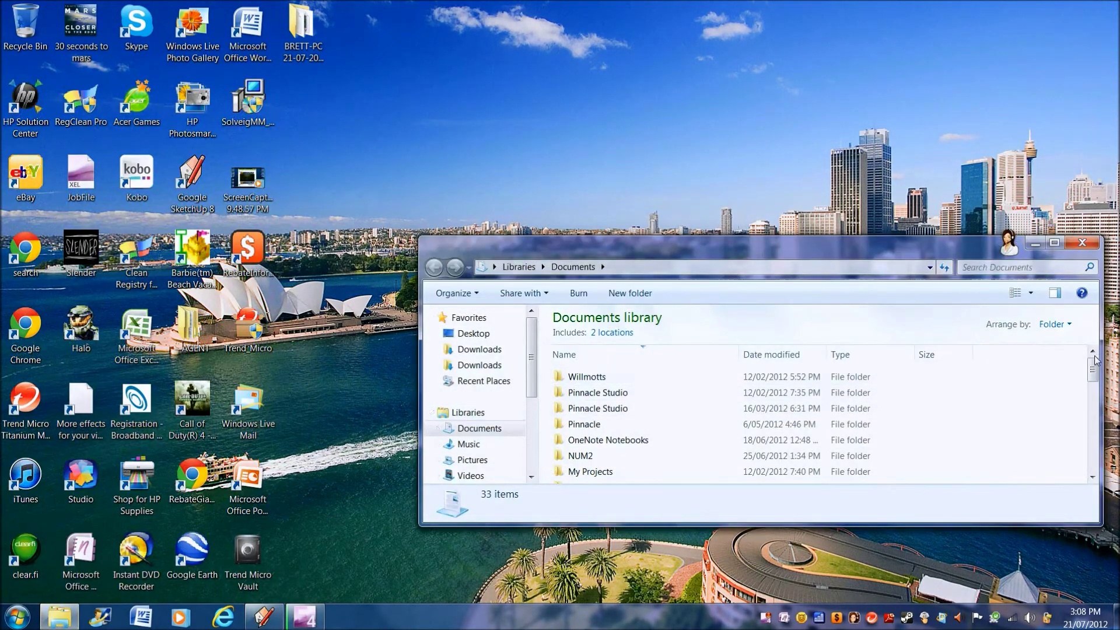
{"action": "mouse_move", "coordinate": [1093, 371]}
{"action": "left_mouse_down"}
{"action": "mouse_move", "coordinate": [1098, 465]}
{"action": "mouse_move", "coordinate": [1092, 448]}
{"action": "mouse_move", "coordinate": [1083, 461]}
{"action": "mouse_move", "coordinate": [1071, 368]}
{"action": "left_mouse_up"}
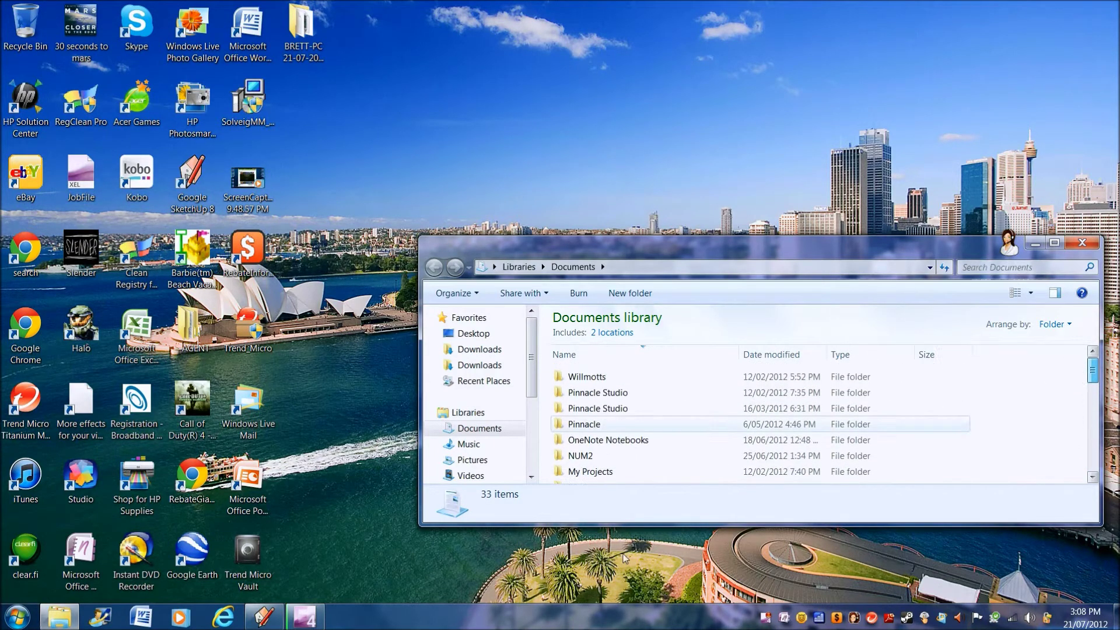
Search the Start menu for 'Slender' to list matching files.
{"action": "left_click", "coordinate": [16, 616]}
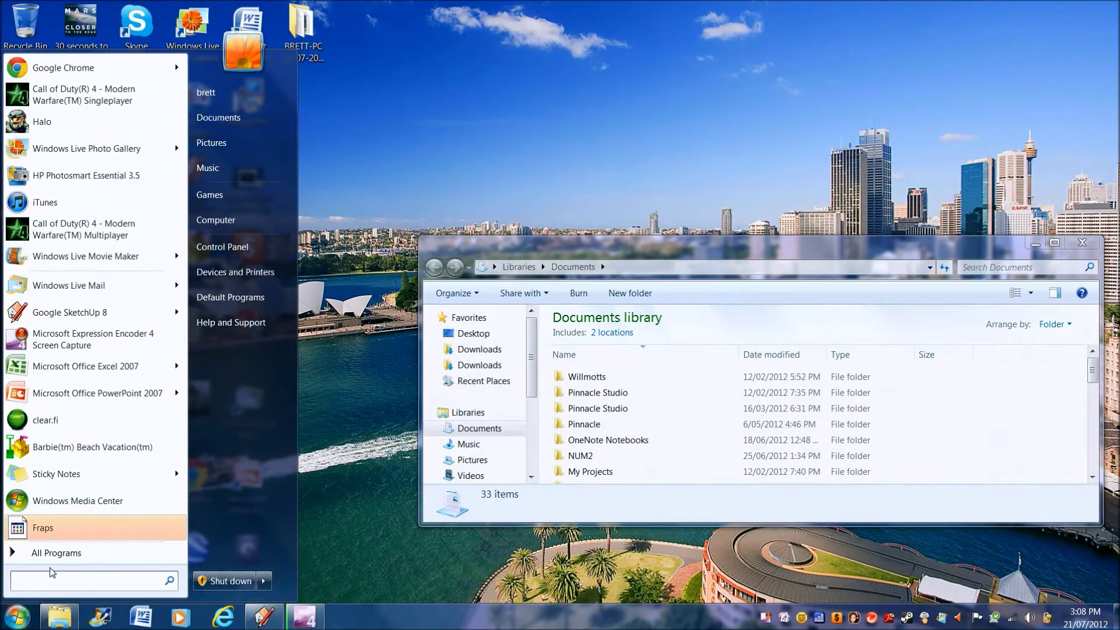
{"action": "type", "text": "Sl"}
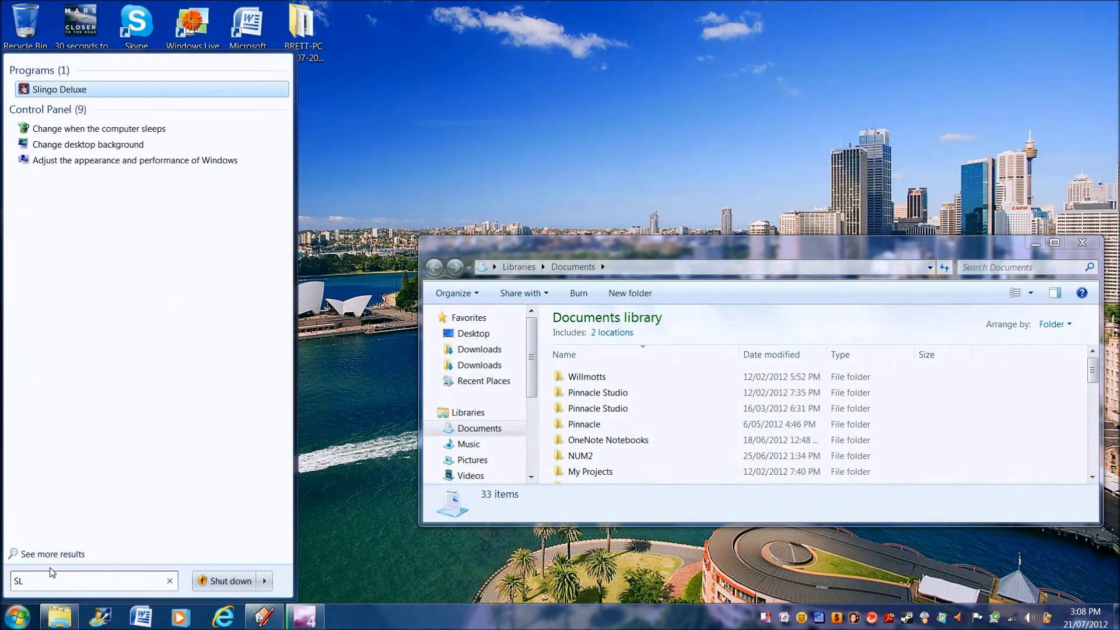
{"action": "type", "text": "e"}
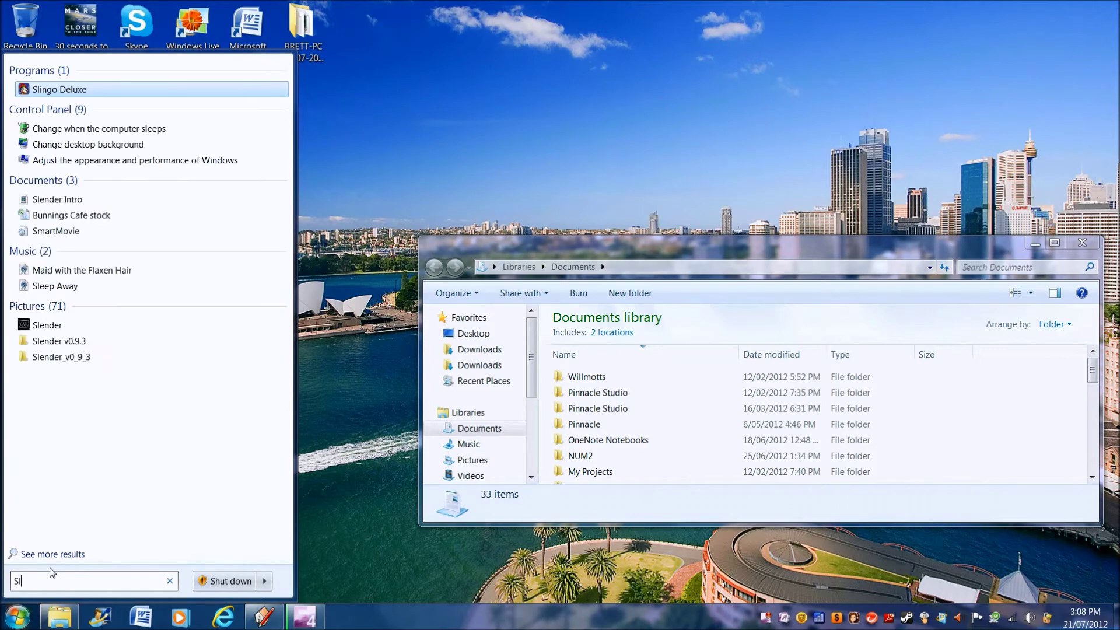
{"action": "type", "text": "nder m"}
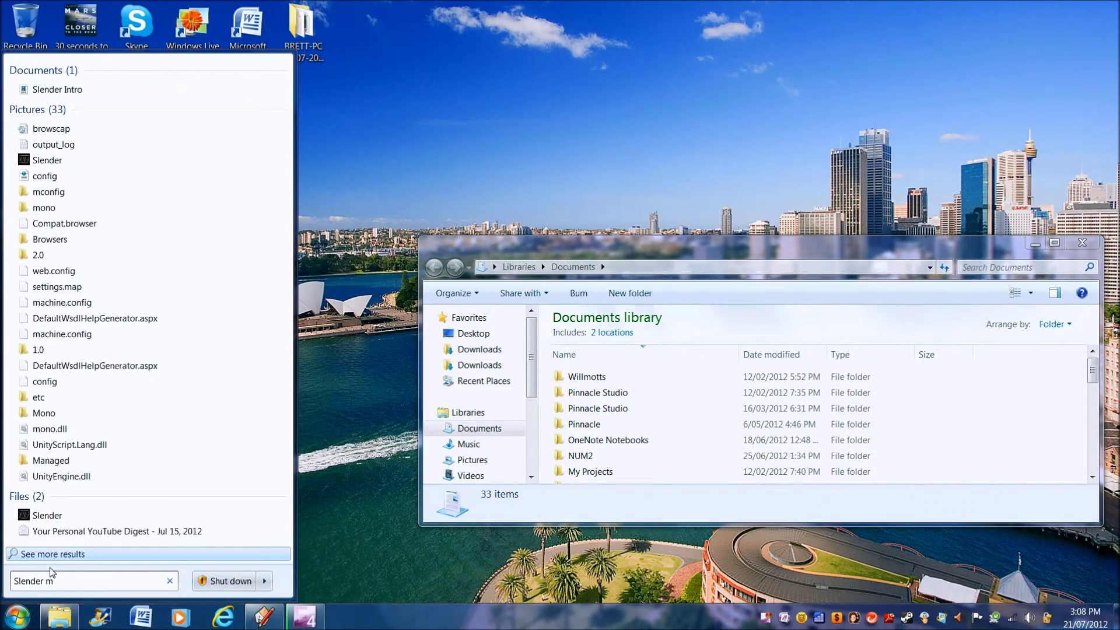
{"action": "key", "text": "BackSpace"}
Play Slender Intro from the search results in Media Player, then close the player.
{"action": "left_click", "coordinate": [72, 89]}
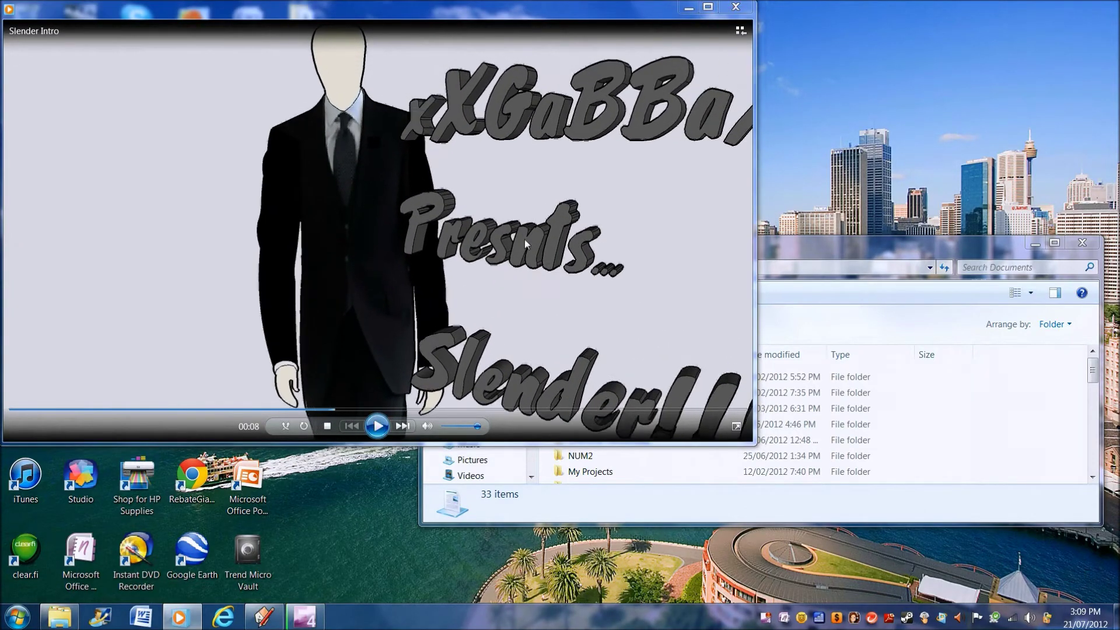
{"action": "left_click", "coordinate": [736, 7]}
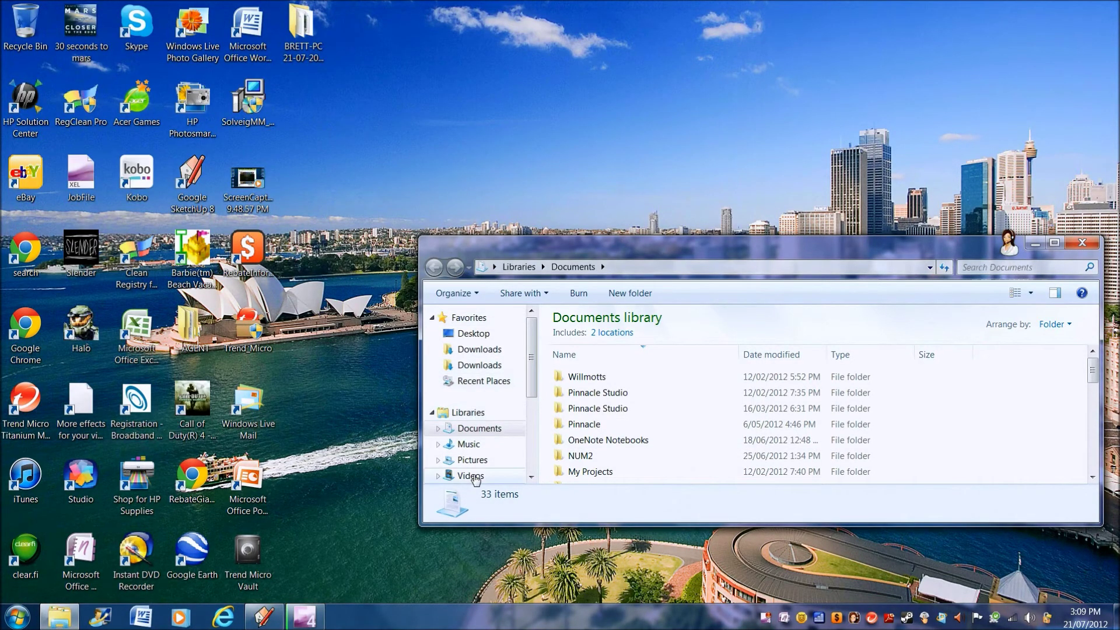
Browse the Videos library's My Videos folder in a maximized Explorer window.
{"action": "left_click", "coordinate": [449, 474]}
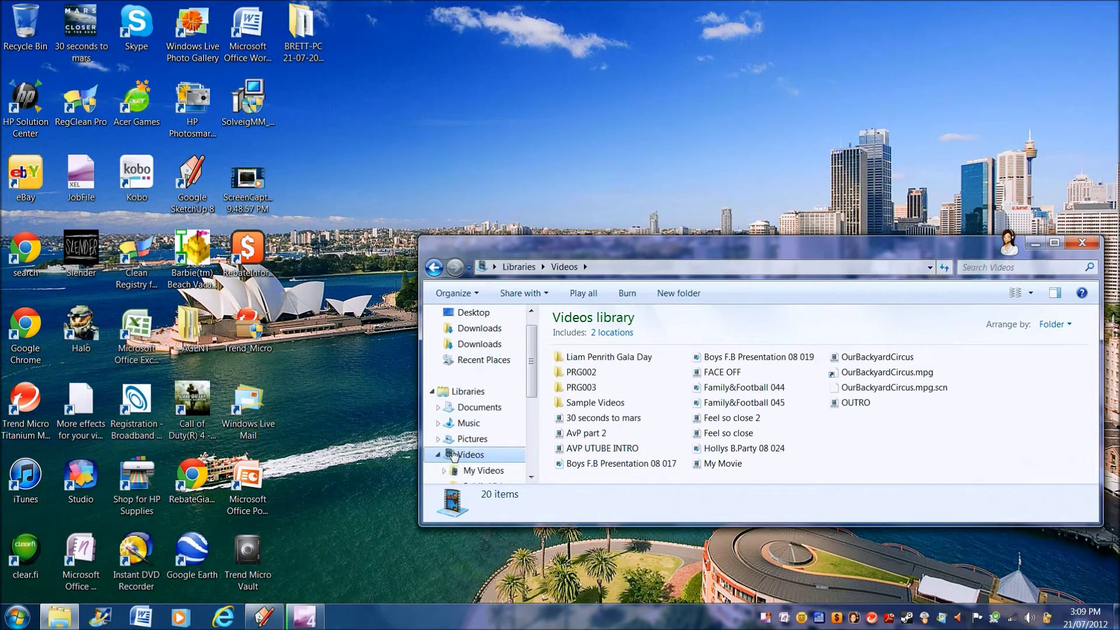
{"action": "scroll", "coordinate": [577, 380], "scroll_direction": "down", "scroll_amount": 2}
{"action": "scroll", "coordinate": [598, 388], "scroll_direction": "up", "scroll_amount": 1}
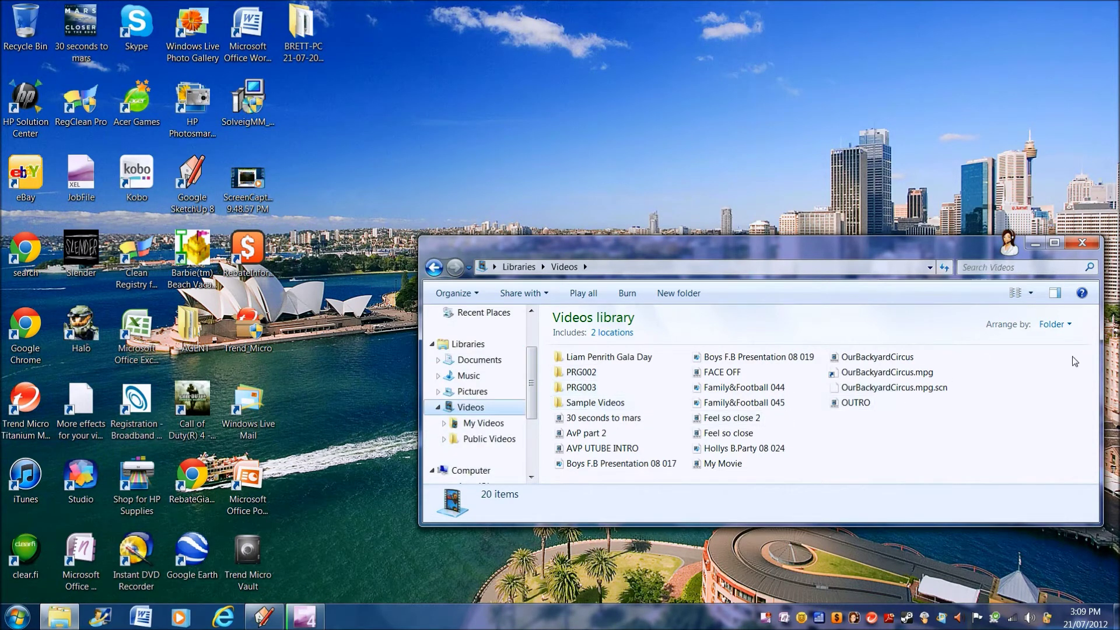
{"action": "scroll", "coordinate": [467, 402], "scroll_direction": "down", "scroll_amount": 2}
{"action": "scroll", "coordinate": [465, 406], "scroll_direction": "up", "scroll_amount": 1}
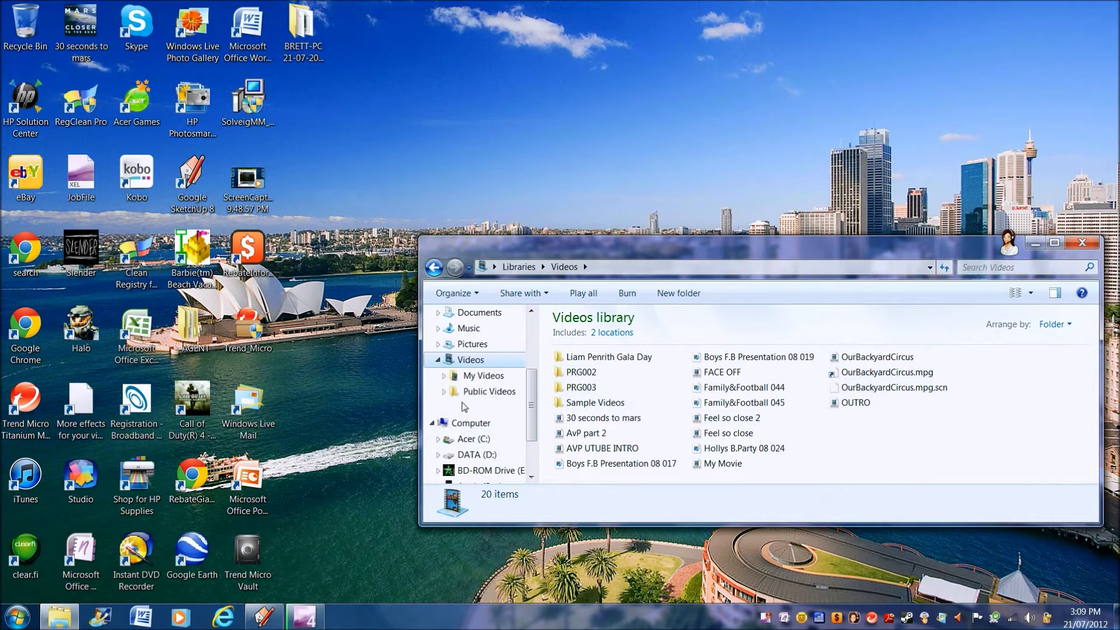
{"action": "left_click", "coordinate": [445, 375]}
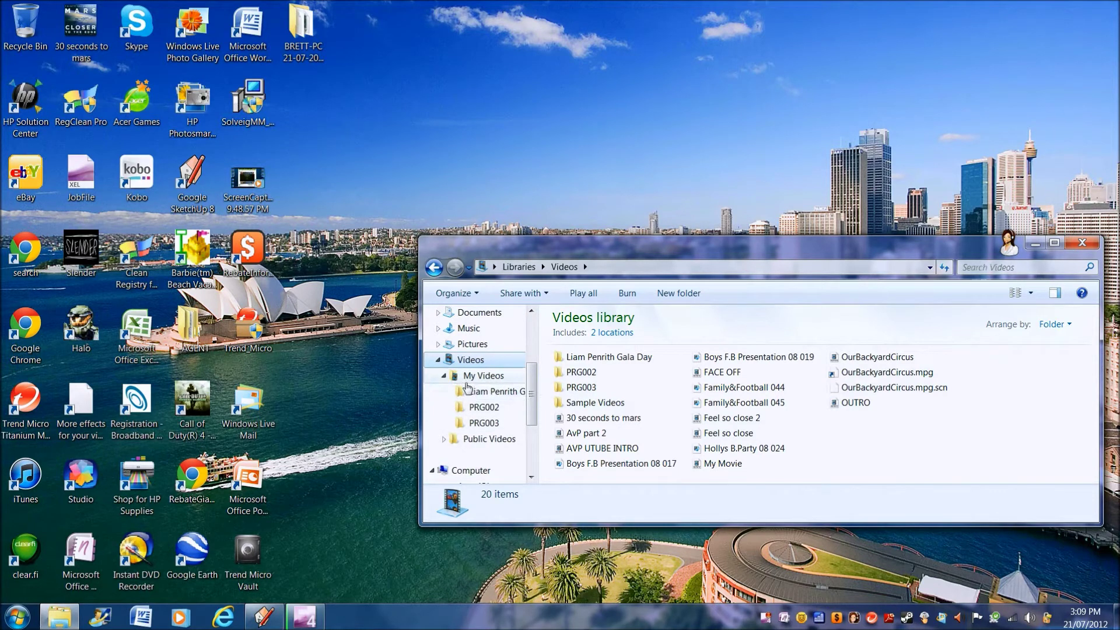
{"action": "left_click", "coordinate": [459, 378]}
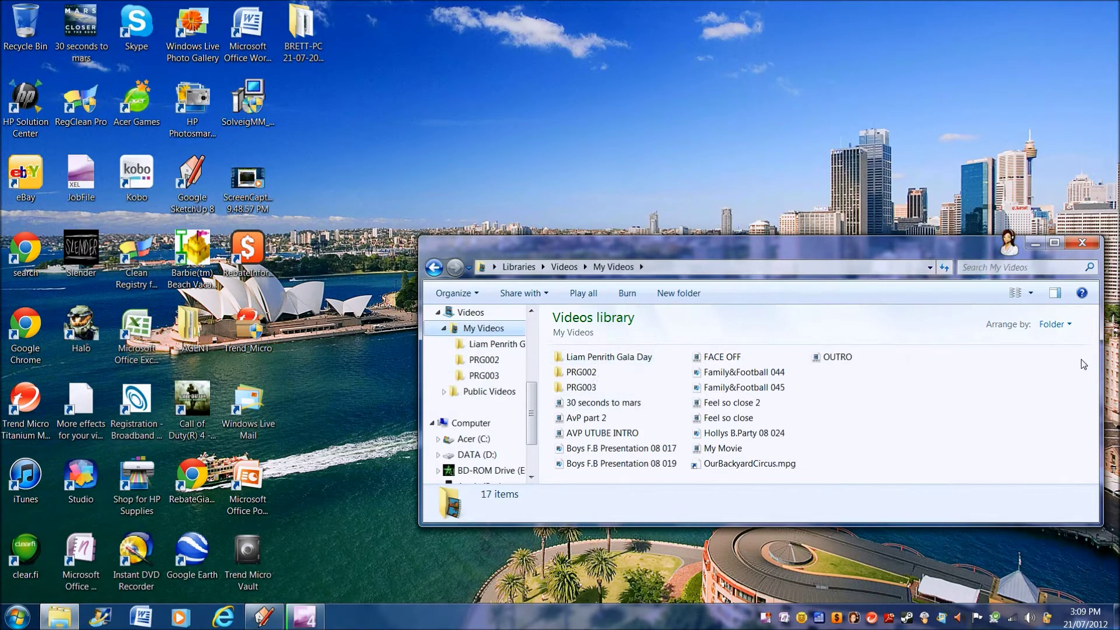
{"action": "left_click", "coordinate": [1054, 243]}
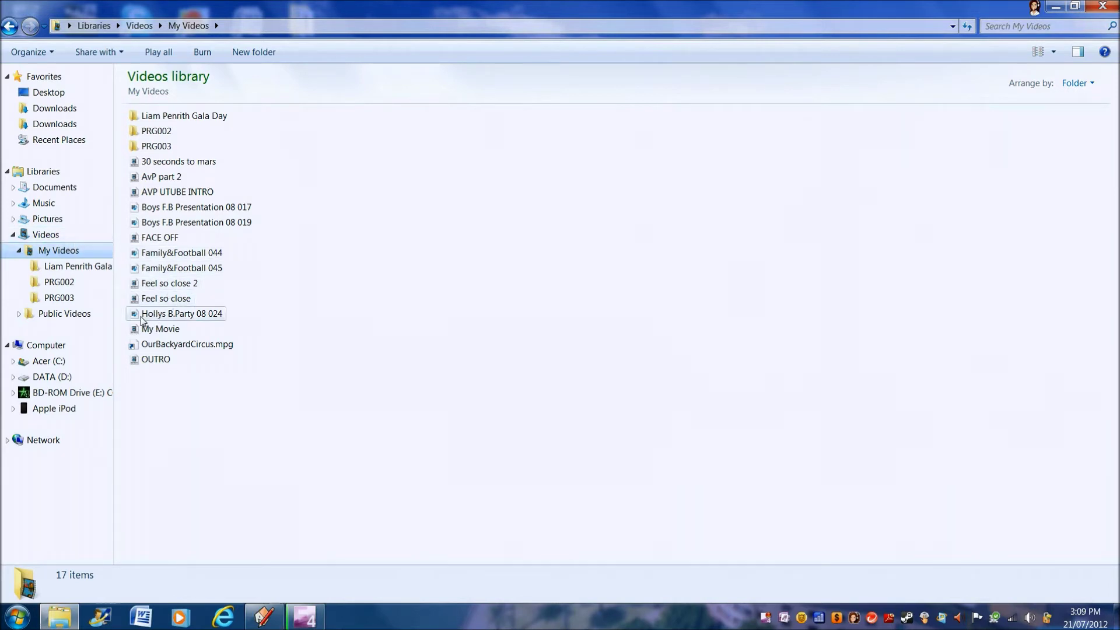
Select Slender Intro in Documents to view its details (17,701 KB, 20 s), then close Explorer.
{"action": "left_click", "coordinate": [41, 185]}
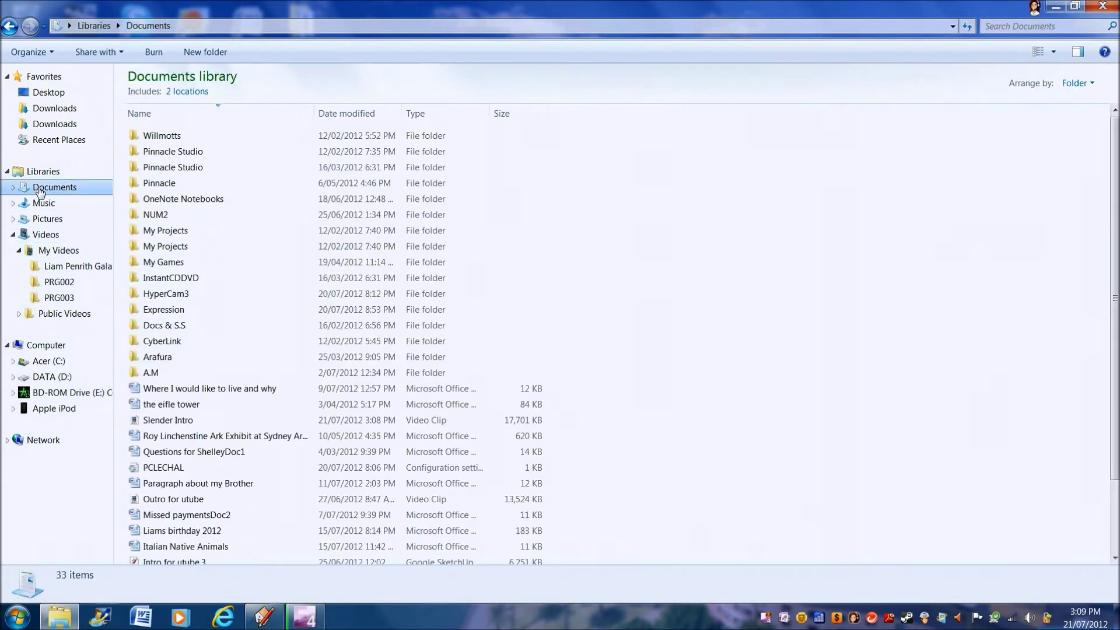
{"action": "left_click", "coordinate": [190, 423]}
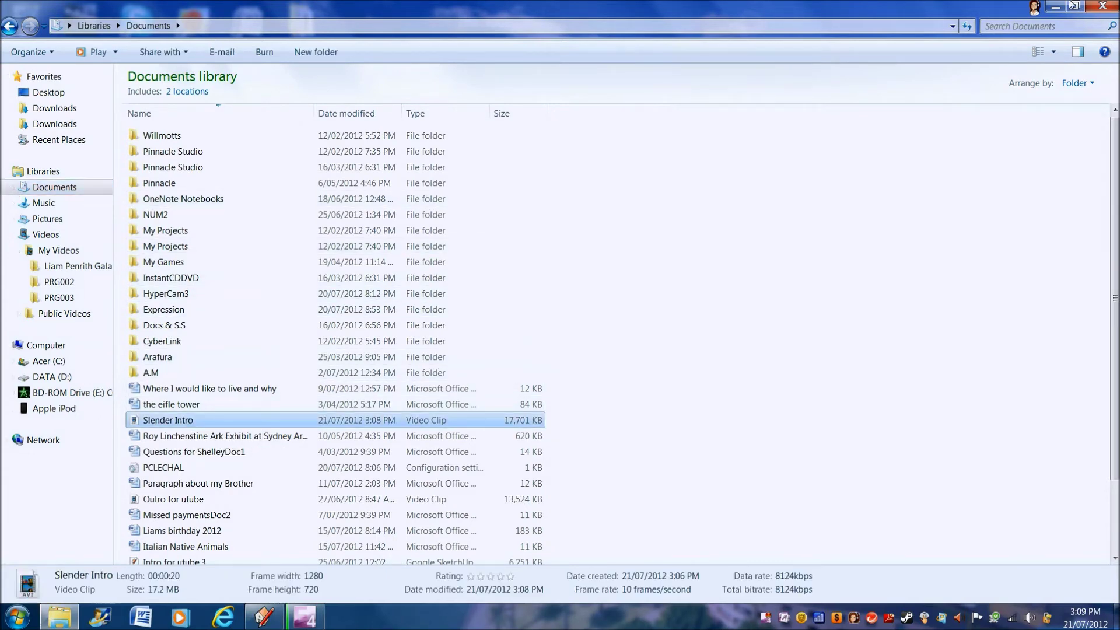
{"action": "left_click", "coordinate": [1089, 7]}
Reopen the Documents library from Start at normal size and bring up the Start menu.
{"action": "left_click", "coordinate": [33, 616]}
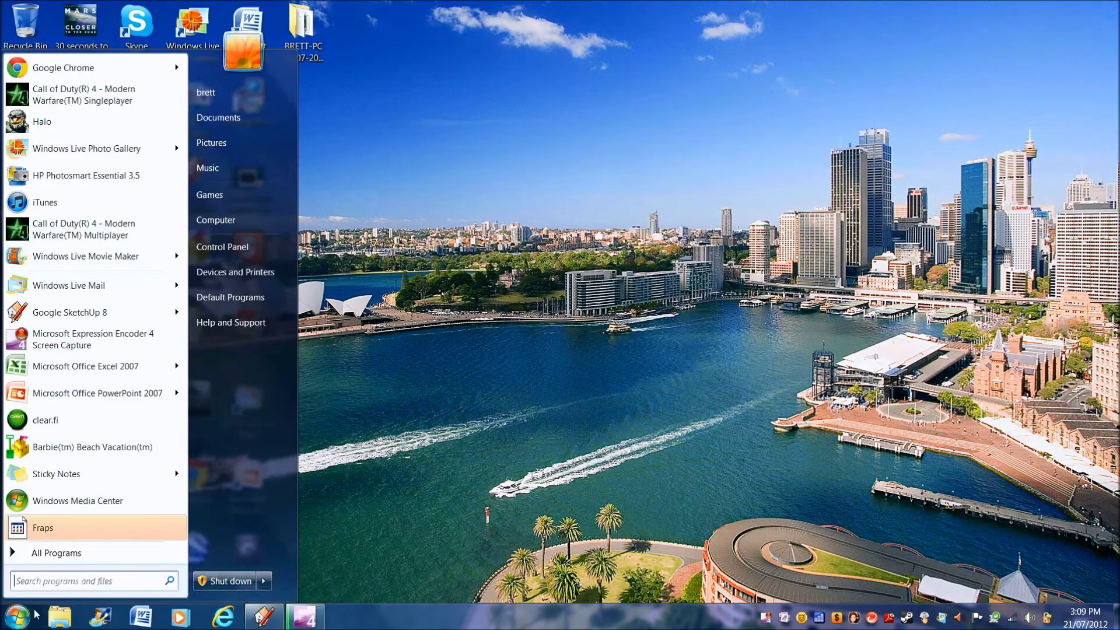
{"action": "left_click", "coordinate": [218, 117]}
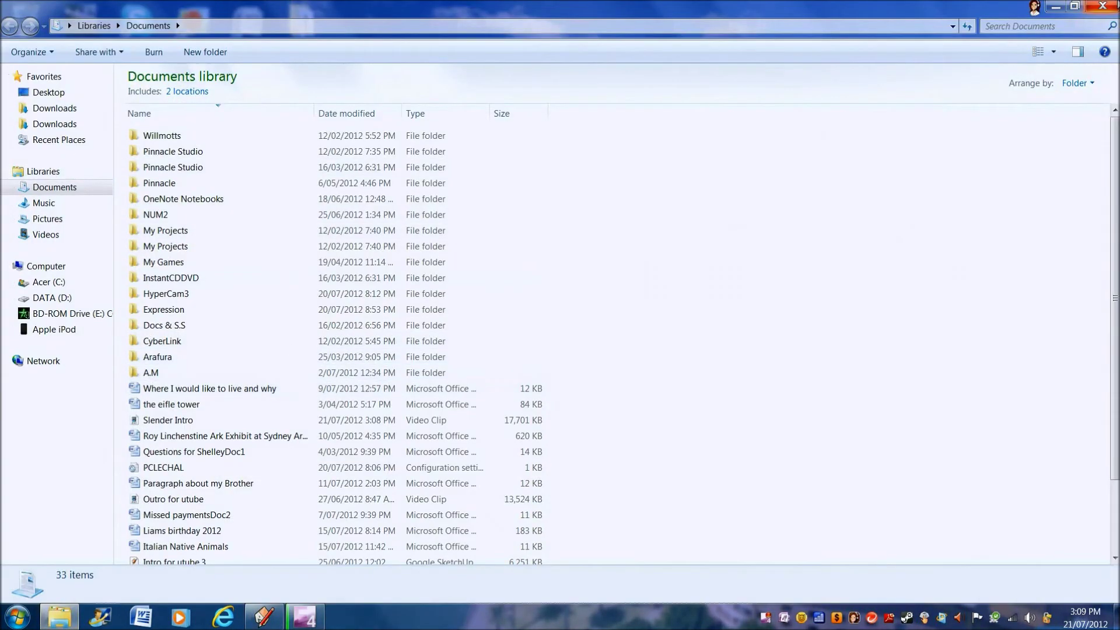
{"action": "left_click", "coordinate": [1086, 7]}
{"action": "left_click", "coordinate": [21, 617]}
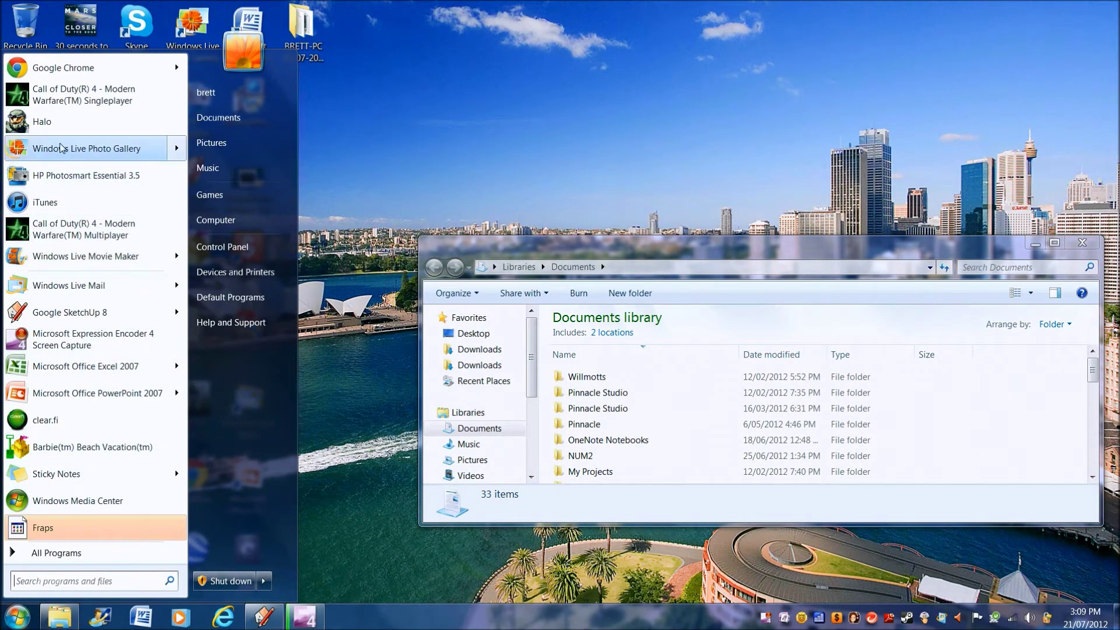
Launch Windows Live Movie Maker and arrange the Documents window beside it.
{"action": "left_click", "coordinate": [65, 266]}
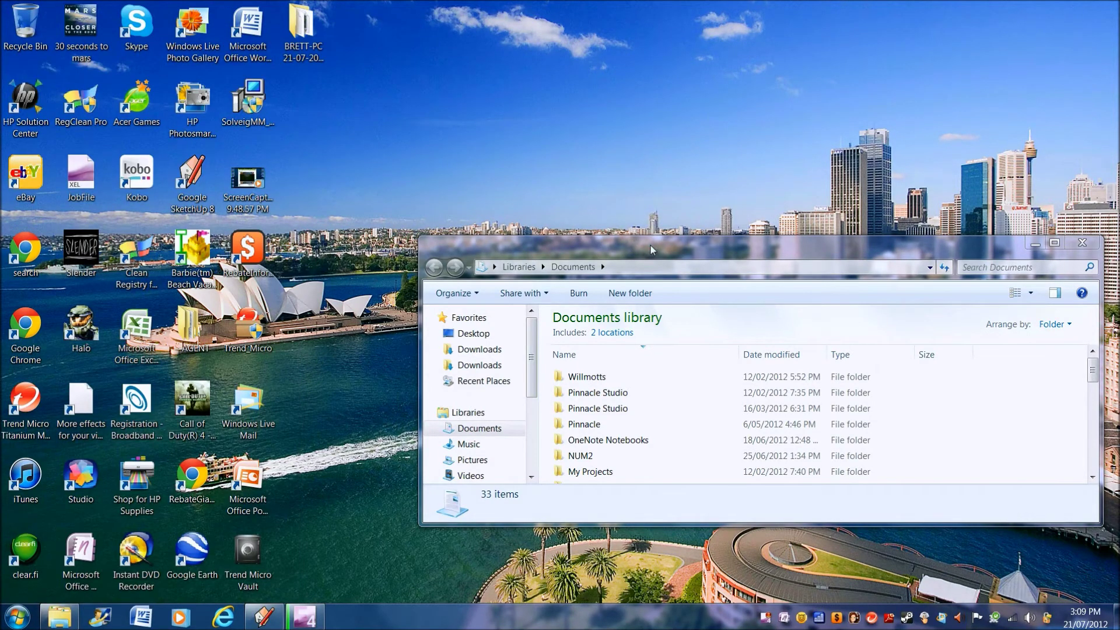
{"action": "left_click_drag", "start_coordinate": [649, 245], "coordinate": [659, 198]}
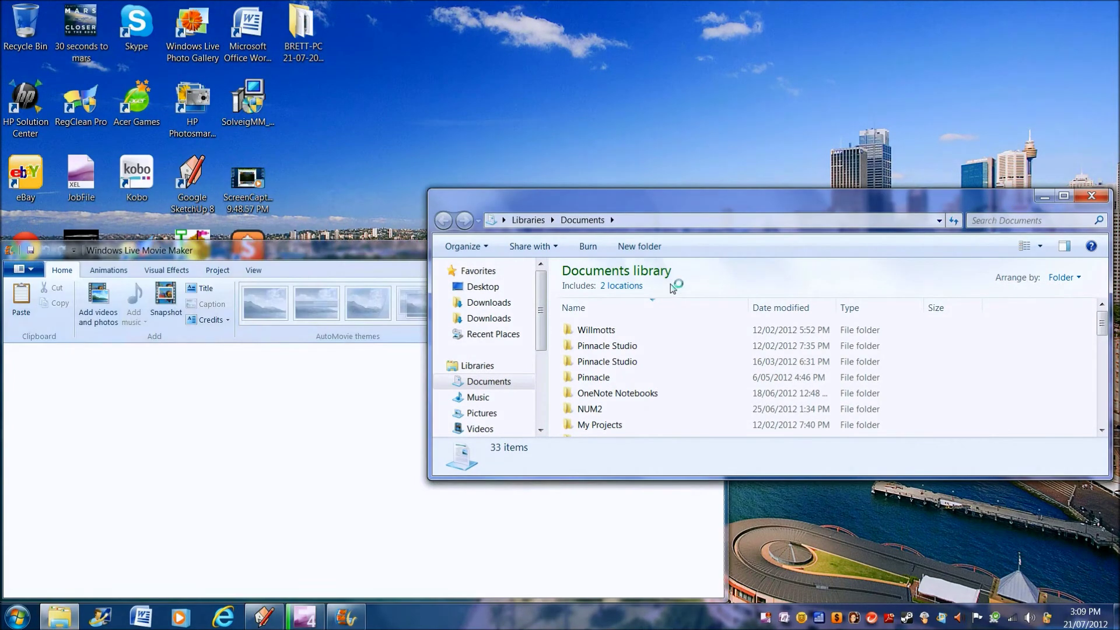
{"action": "left_click_drag", "start_coordinate": [1101, 328], "coordinate": [1097, 385]}
{"action": "left_click", "coordinate": [1062, 196]}
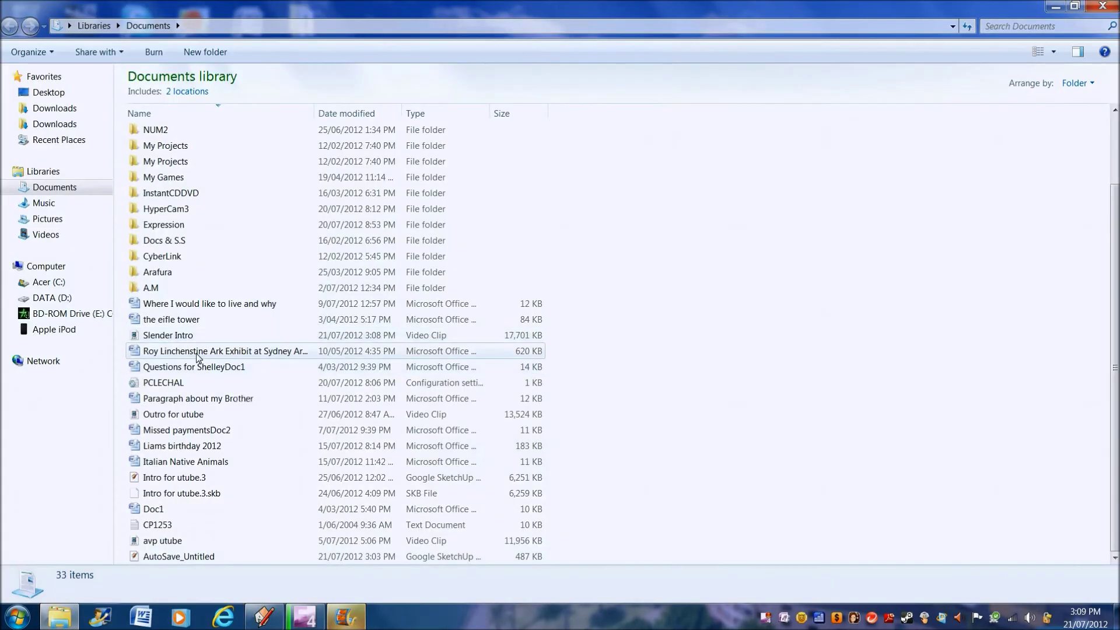
{"action": "left_click", "coordinate": [1074, 6]}
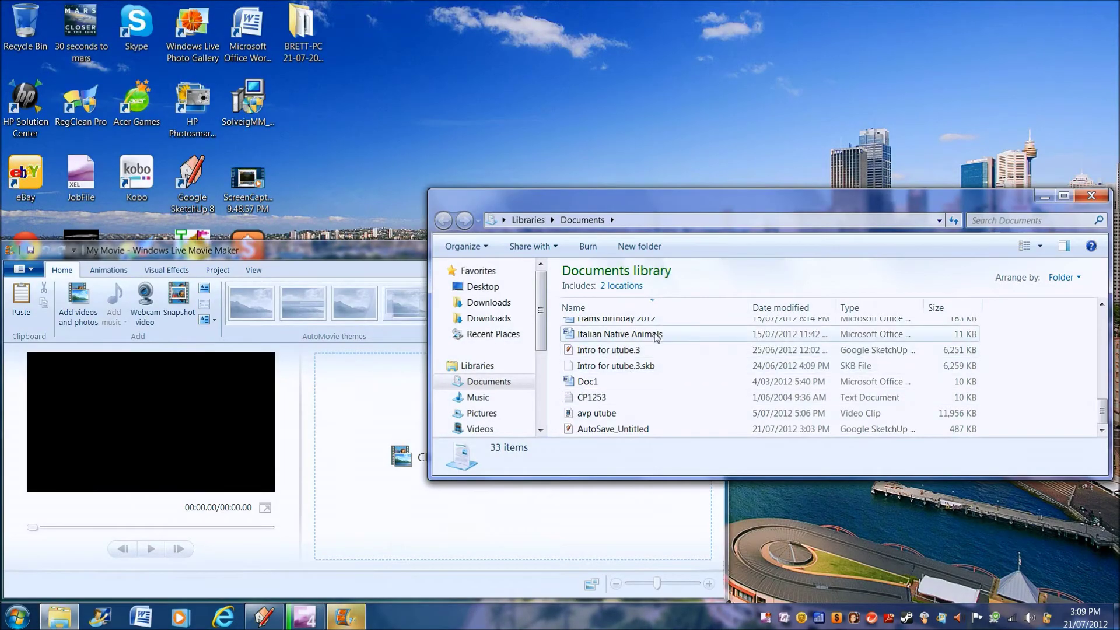
Drag the Slender Intro clip onto the storyboard and play it in the preview.
{"action": "scroll", "coordinate": [645, 357], "scroll_direction": "up", "scroll_amount": 1}
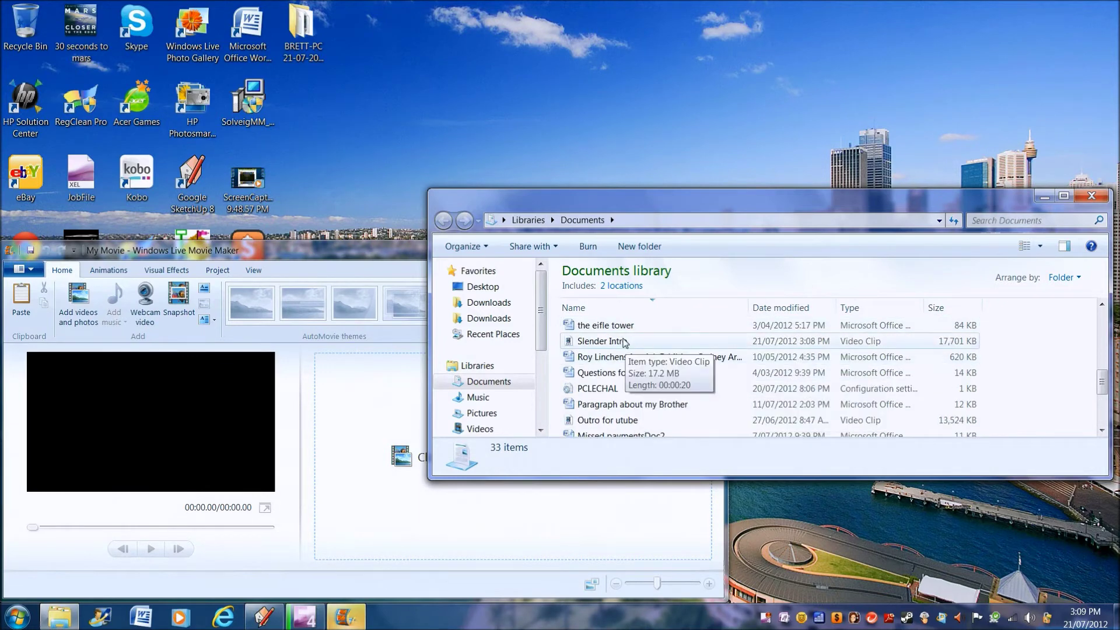
{"action": "left_click", "coordinate": [627, 341]}
{"action": "left_click_drag", "start_coordinate": [399, 379], "coordinate": [326, 403]}
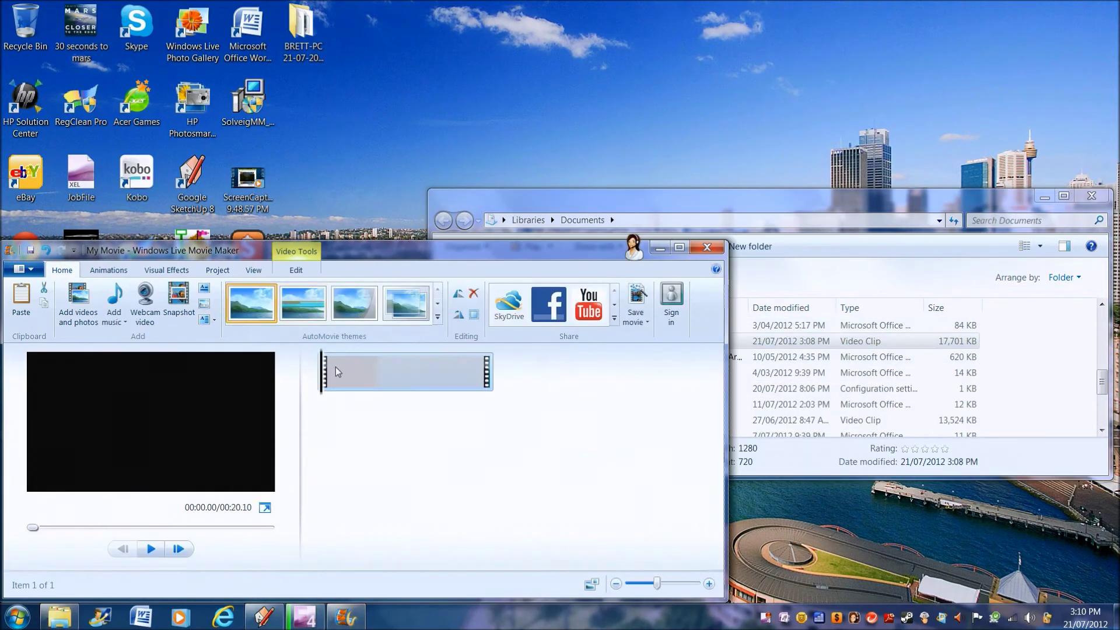
{"action": "left_click", "coordinate": [157, 551]}
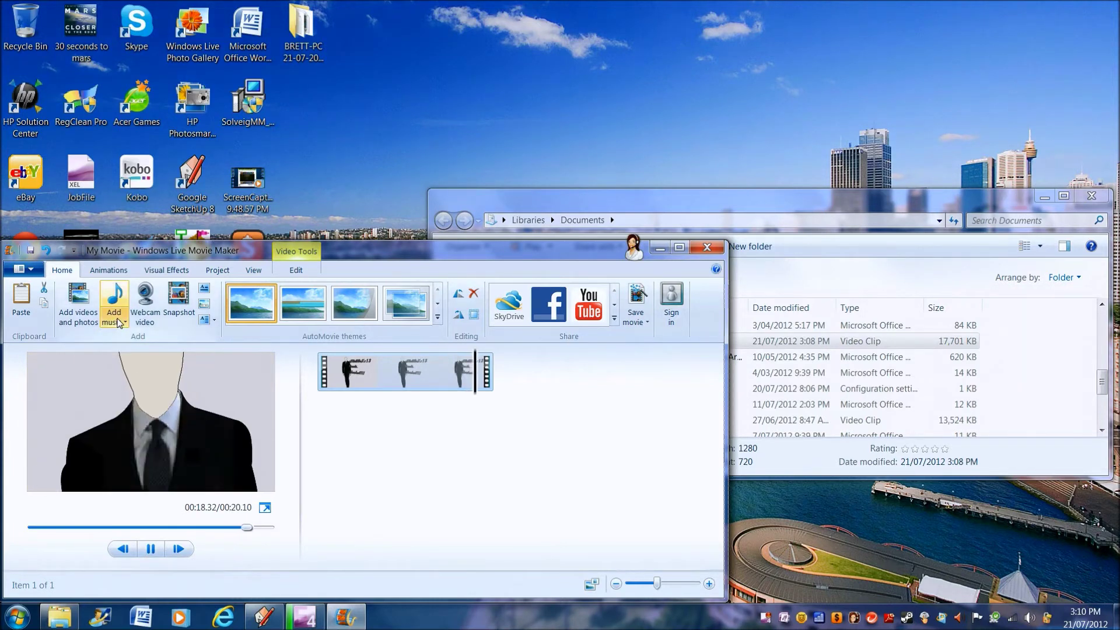
{"action": "left_click", "coordinate": [115, 321]}
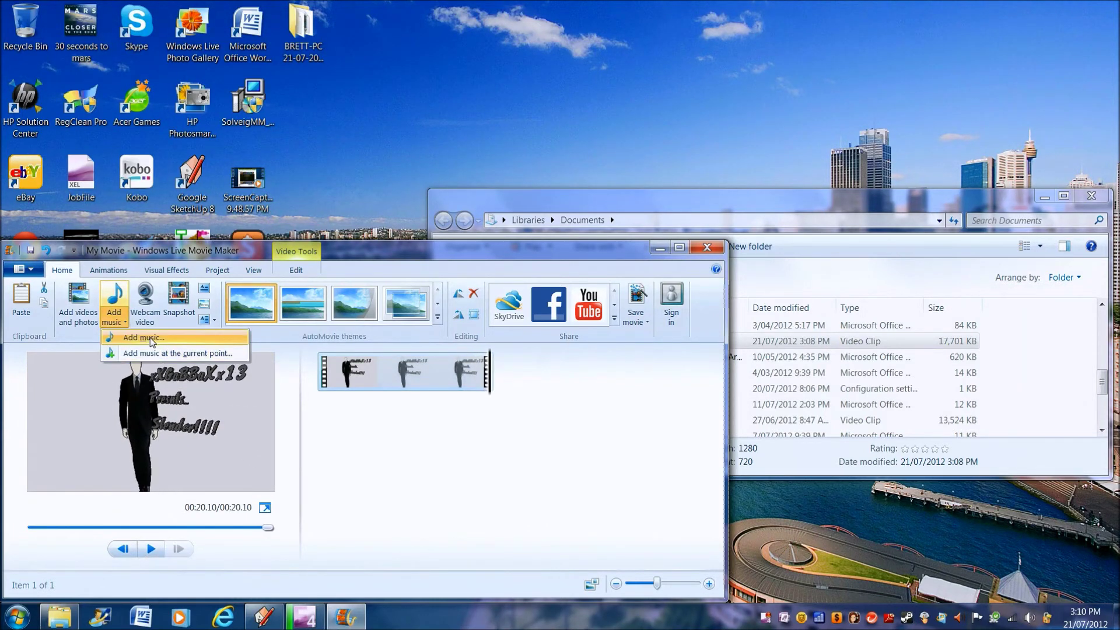
{"action": "left_click", "coordinate": [493, 379]}
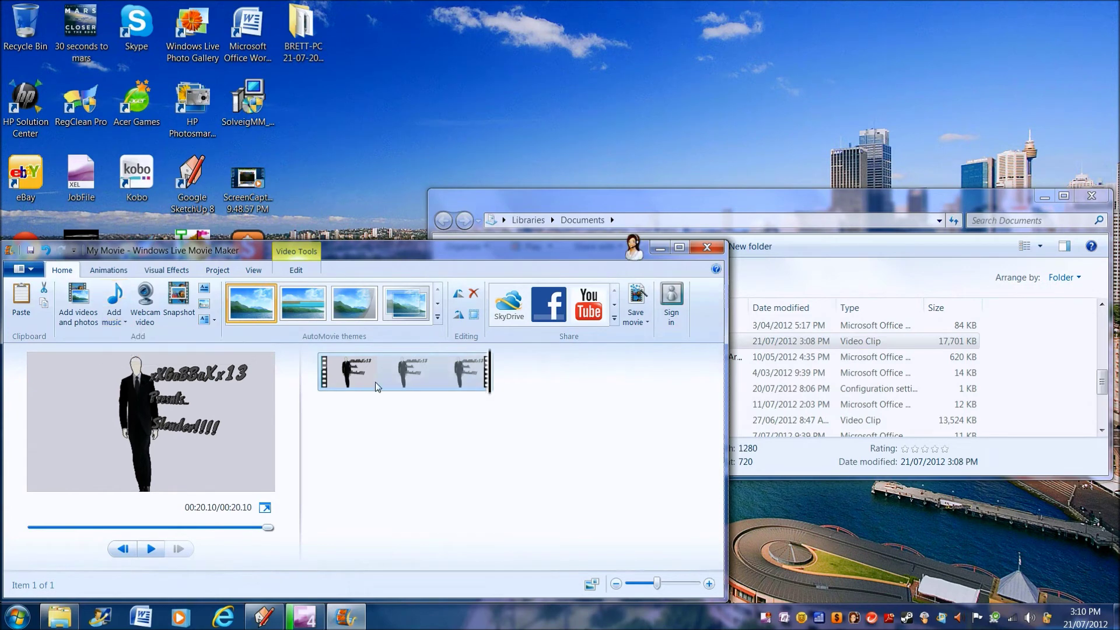
{"action": "left_click", "coordinate": [309, 380]}
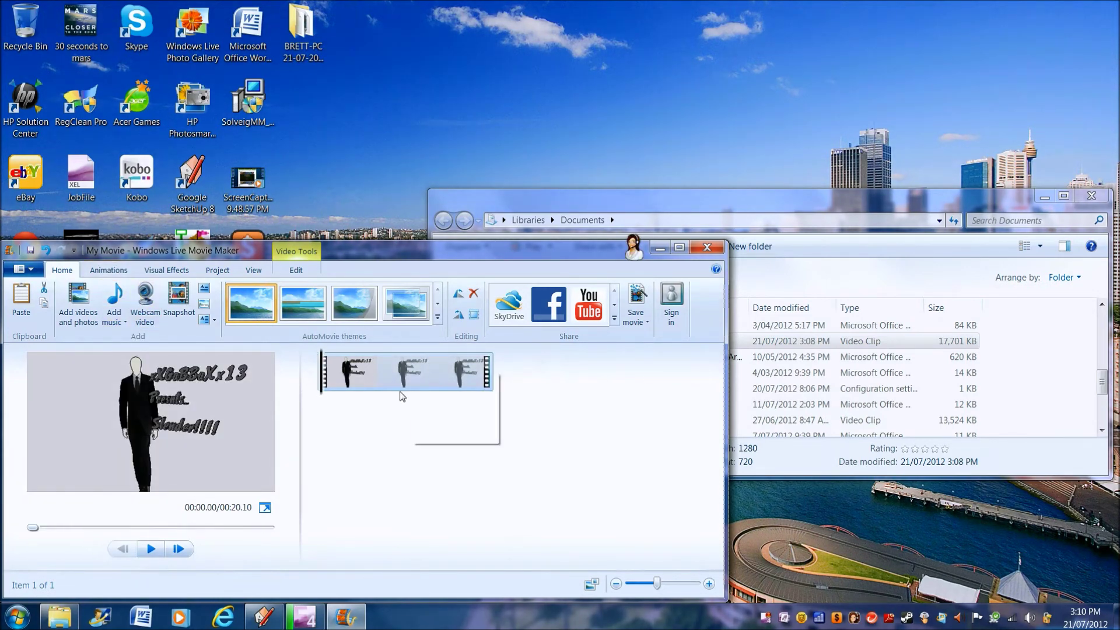
{"action": "left_click", "coordinate": [115, 320]}
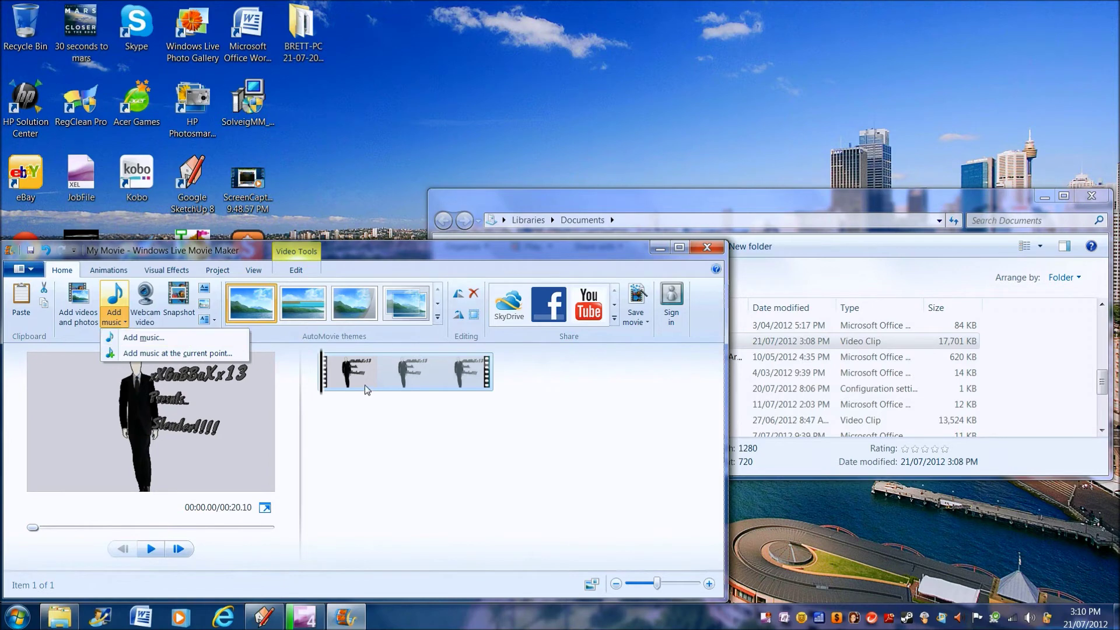
{"action": "left_click", "coordinate": [166, 339]}
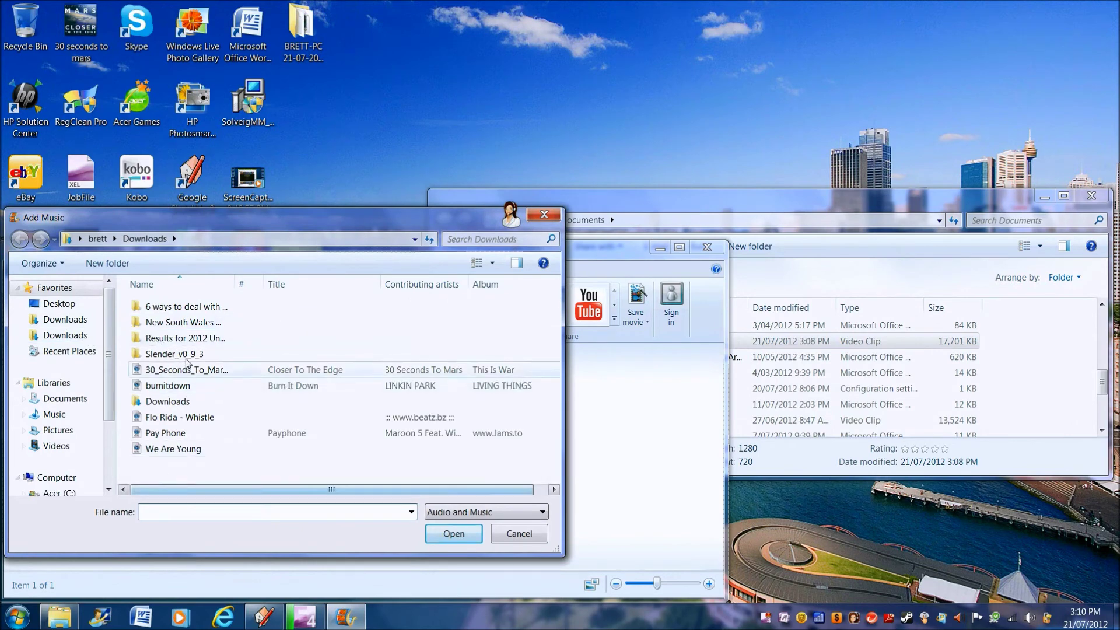
{"action": "left_click", "coordinate": [209, 374]}
{"action": "left_click", "coordinate": [449, 534]}
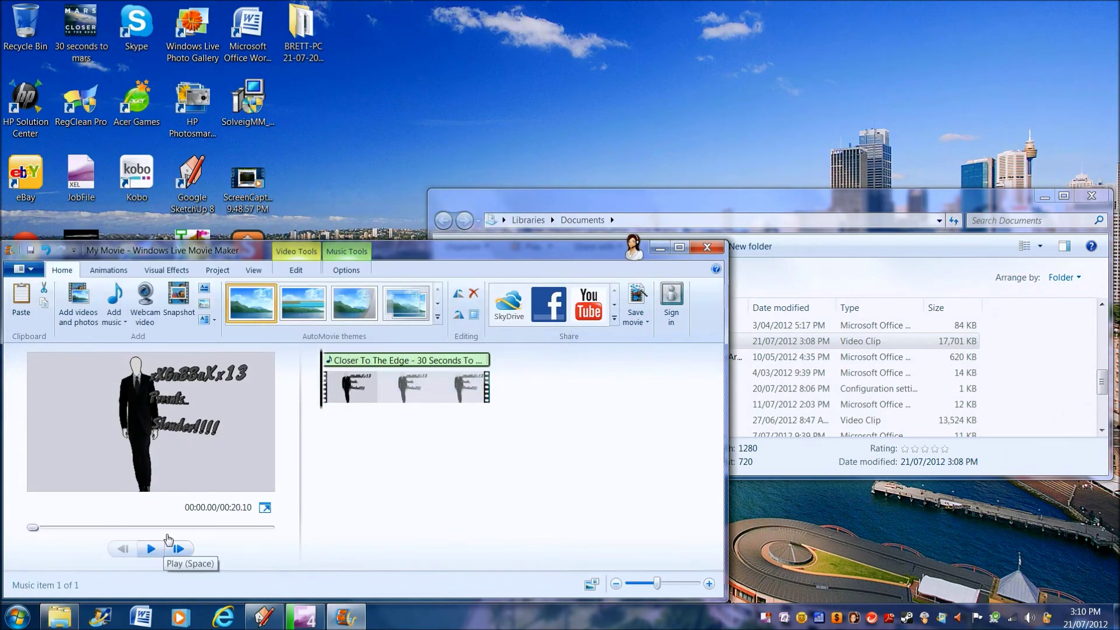
{"action": "left_click", "coordinate": [350, 269]}
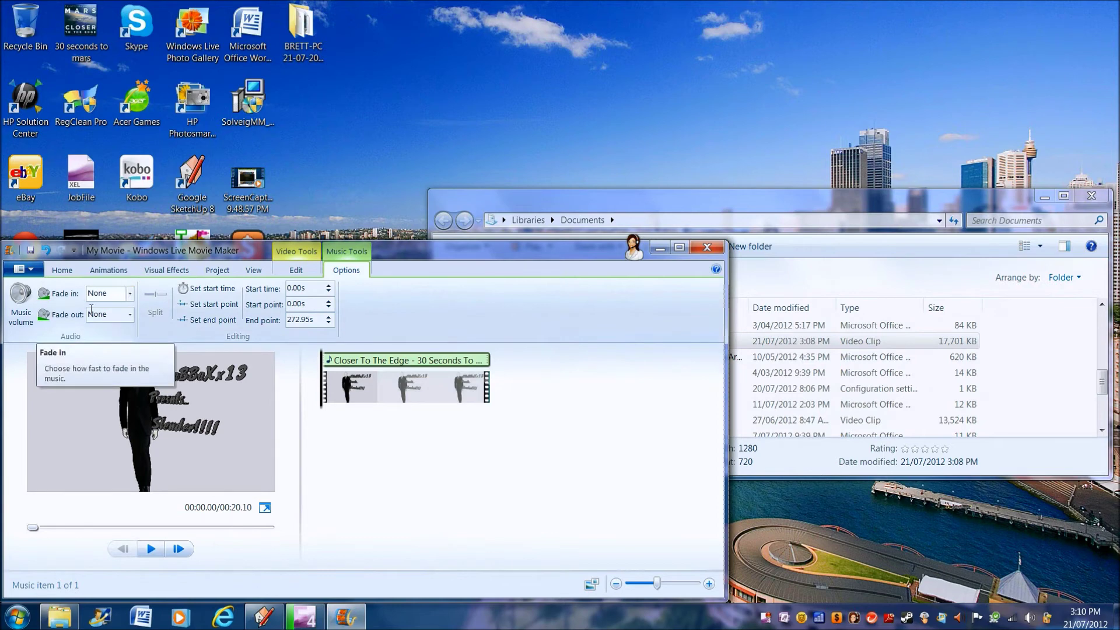
Set the music's Fade in and Fade out both to Slow.
{"action": "left_click", "coordinate": [33, 309]}
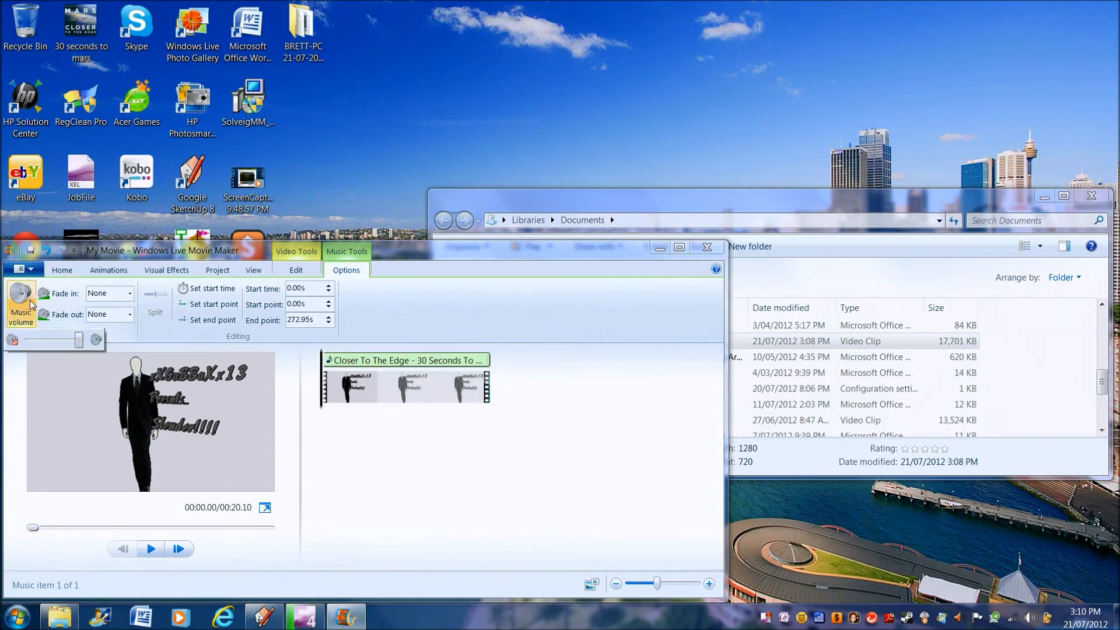
{"action": "left_click", "coordinate": [130, 295]}
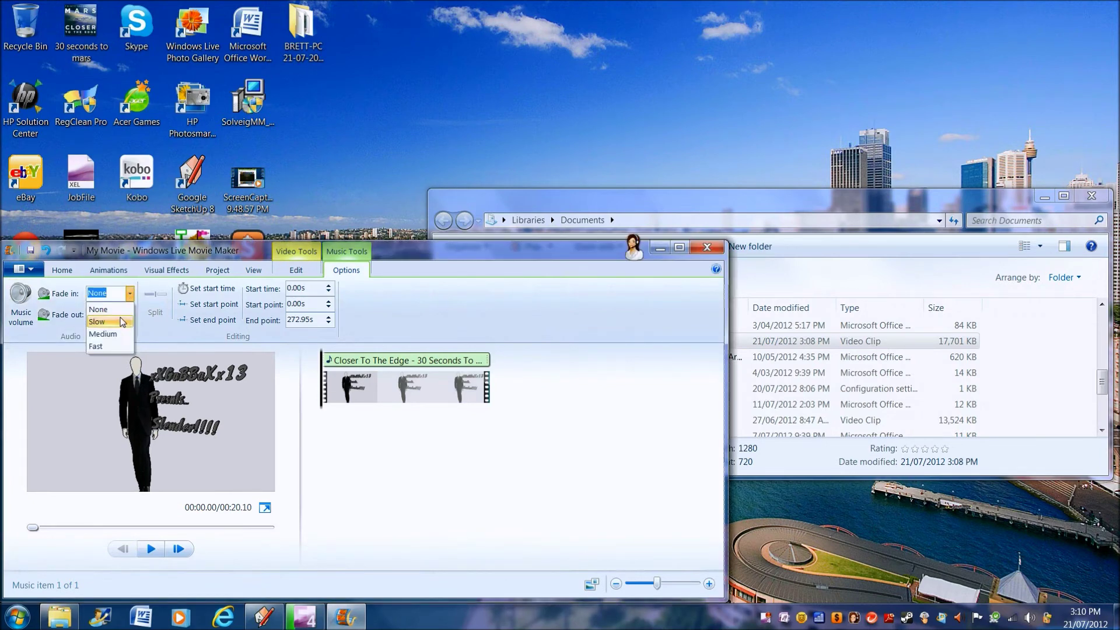
{"action": "left_click", "coordinate": [121, 317]}
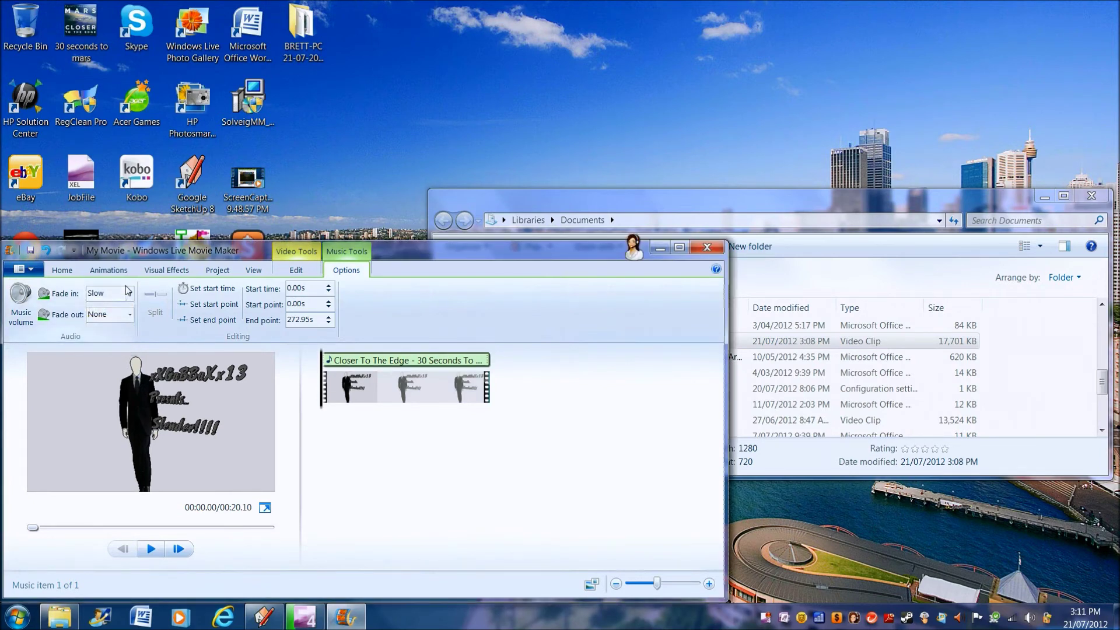
{"action": "left_click", "coordinate": [130, 315]}
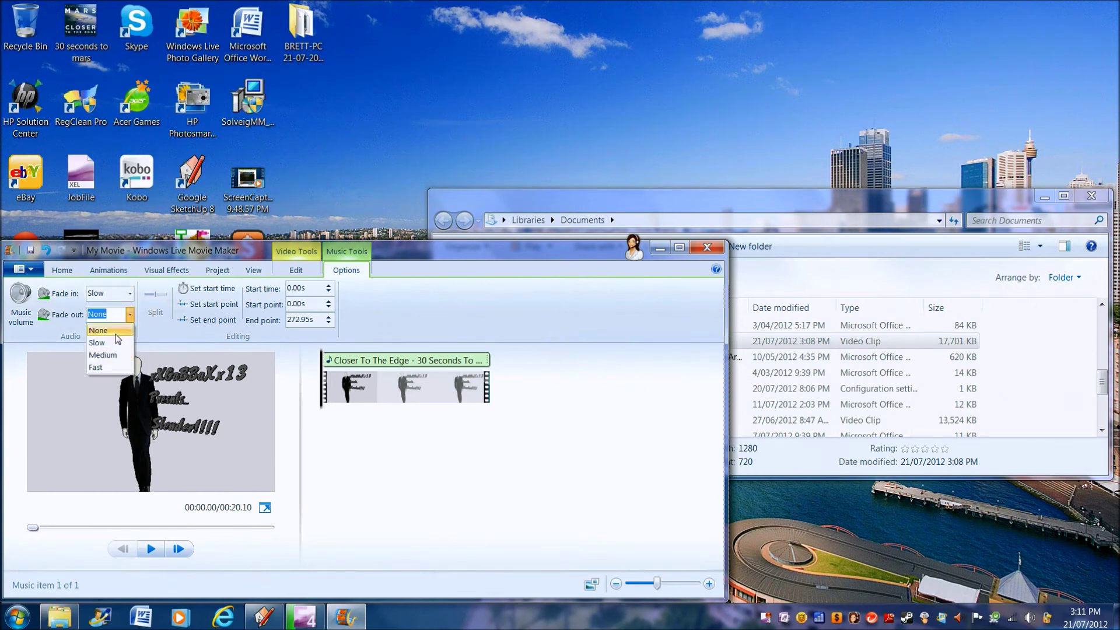
{"action": "left_click", "coordinate": [115, 343]}
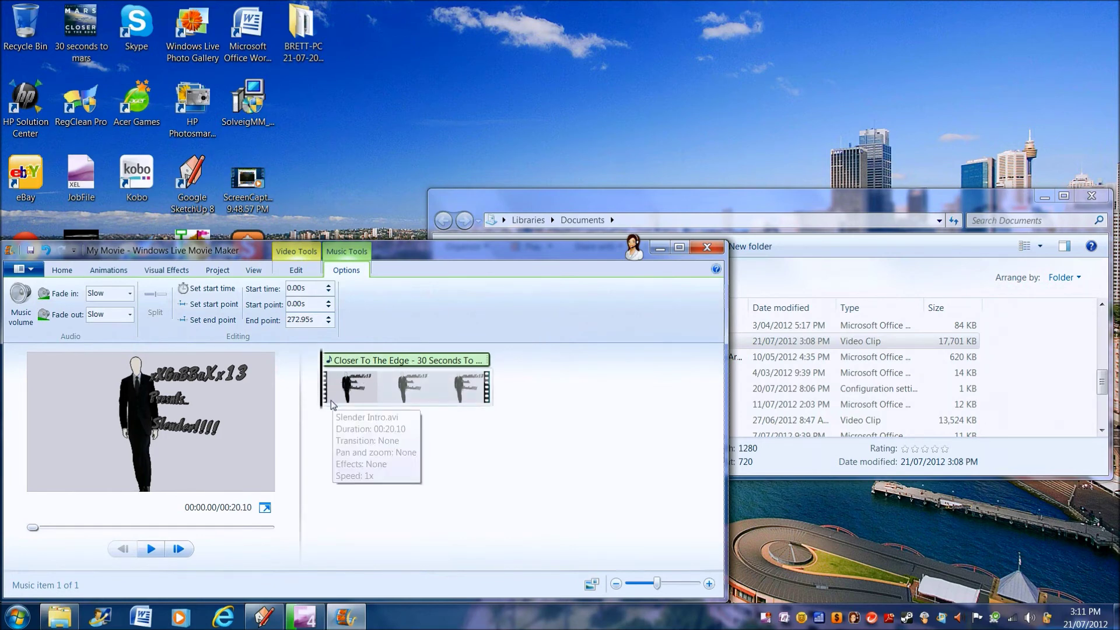
Scrub the storyboard to the movie's end, then back to 00:18.15.
{"action": "left_click", "coordinate": [335, 360]}
{"action": "left_click", "coordinate": [488, 404]}
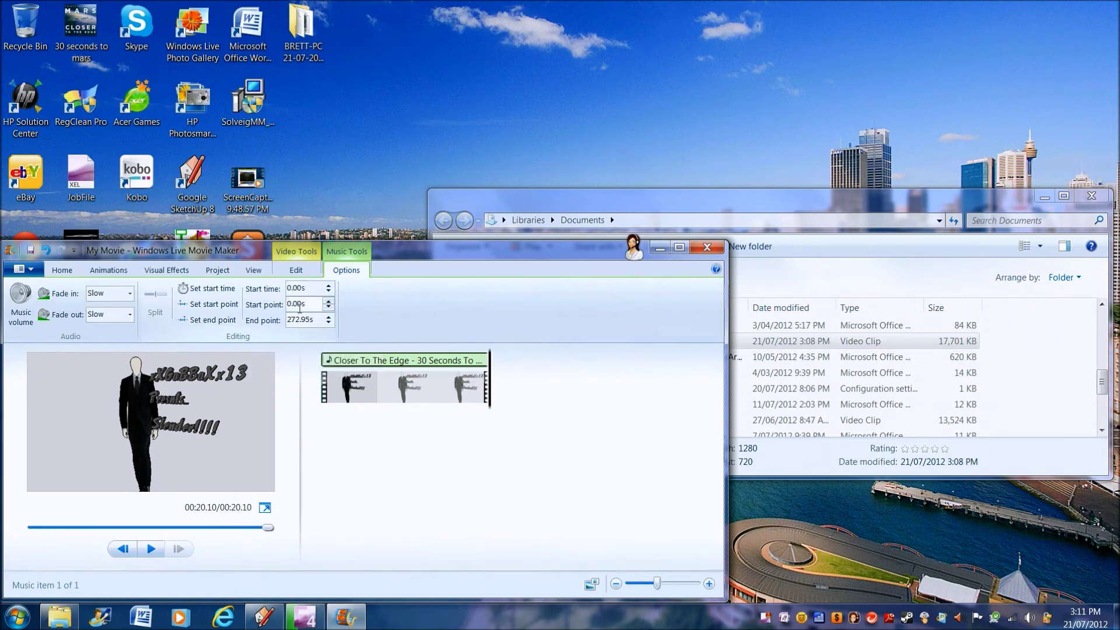
{"action": "left_click_drag", "start_coordinate": [489, 388], "coordinate": [476, 392]}
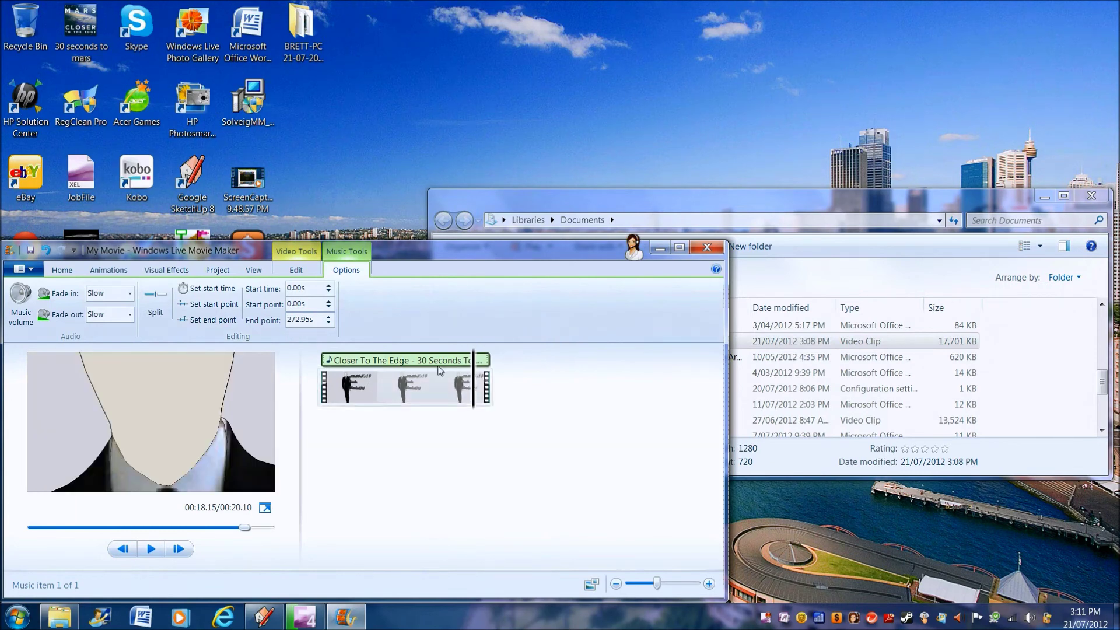
Save the movie with the settings recommended for this project as Slender.
{"action": "left_click", "coordinate": [23, 268]}
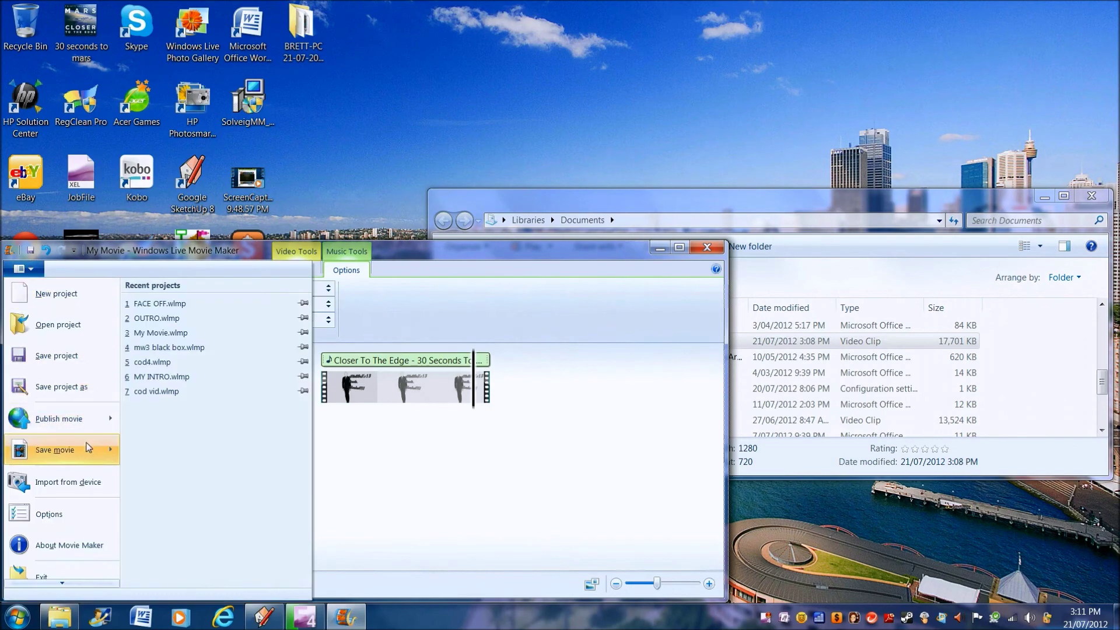
{"action": "mouse_move", "coordinate": [82, 451]}
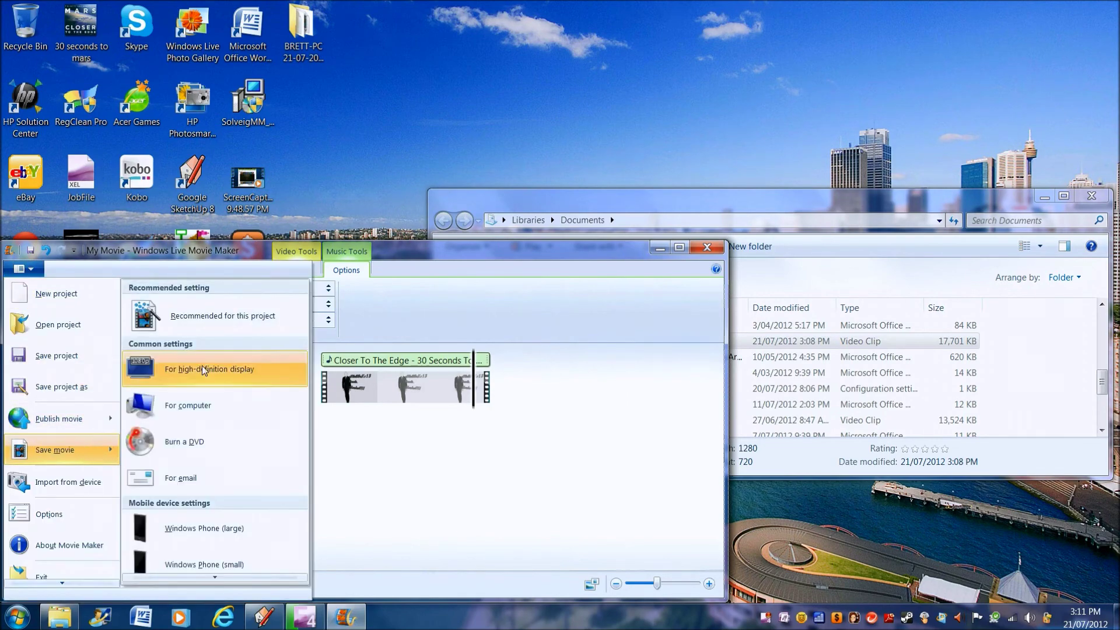
{"action": "left_click", "coordinate": [219, 316]}
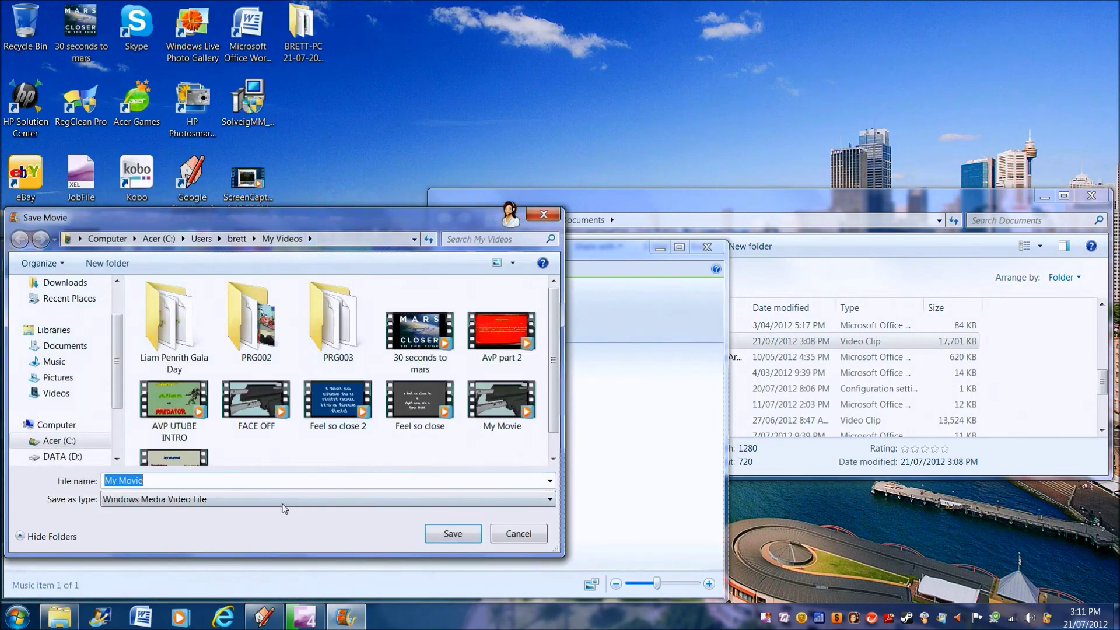
{"action": "type", "text": "Slender"}
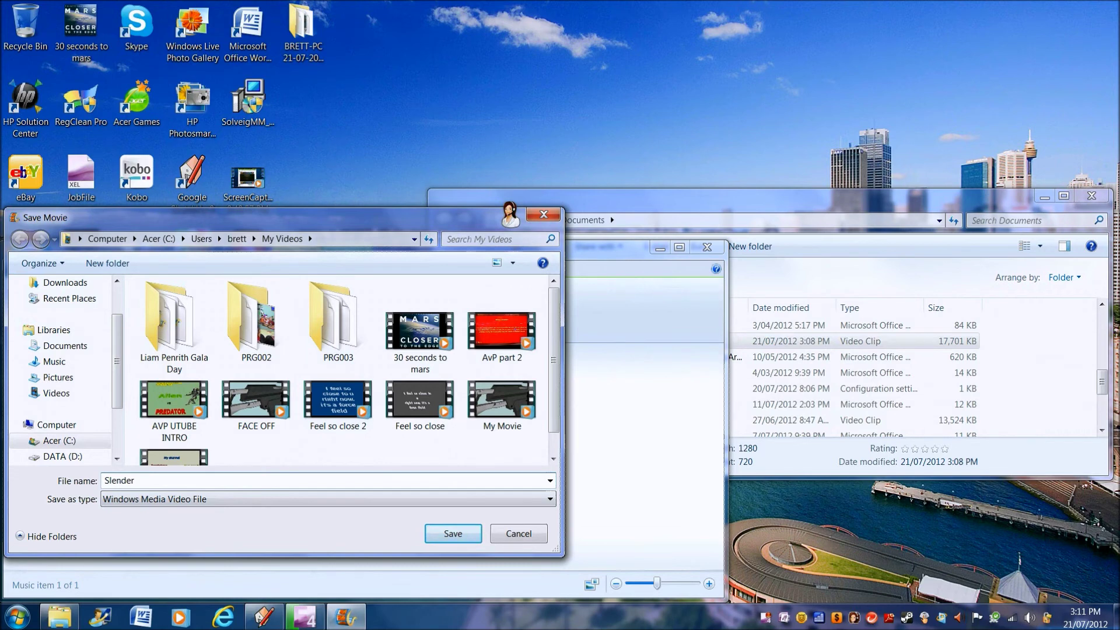
{"action": "left_click", "coordinate": [453, 533]}
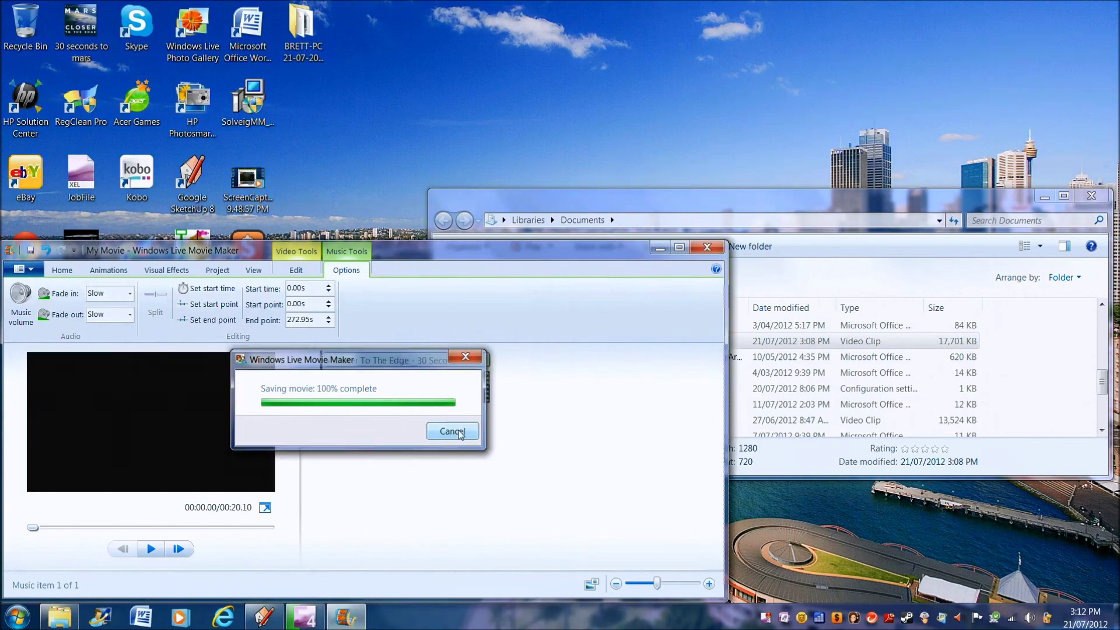
Open the folder holding Slender.wmv in My Videos, then launch Google Chrome.
{"action": "left_click", "coordinate": [1091, 196]}
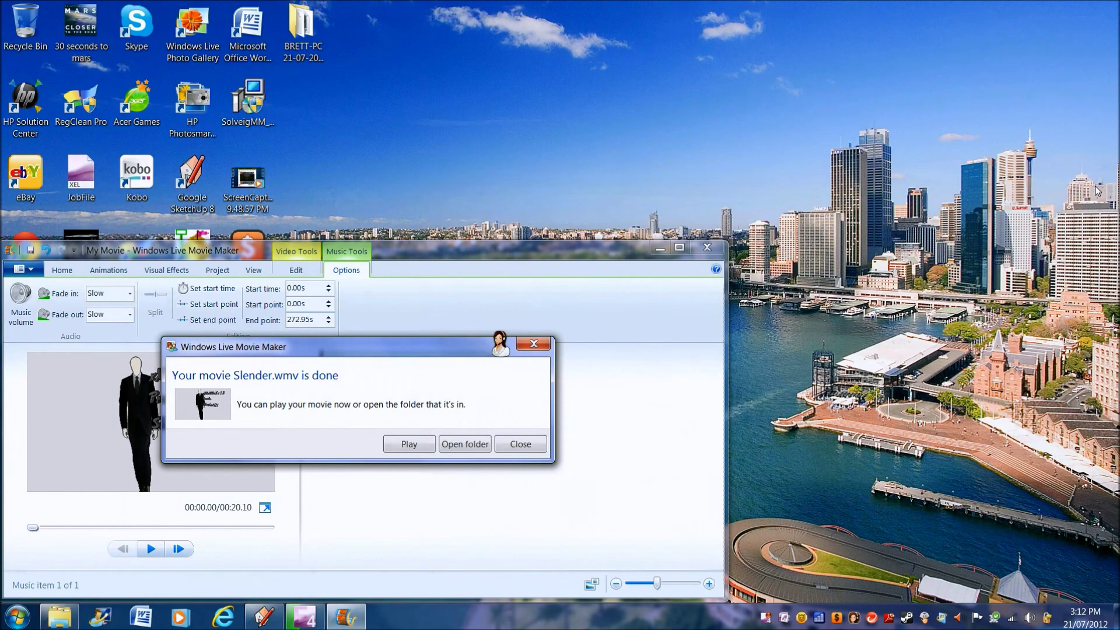
{"action": "left_click", "coordinate": [481, 448]}
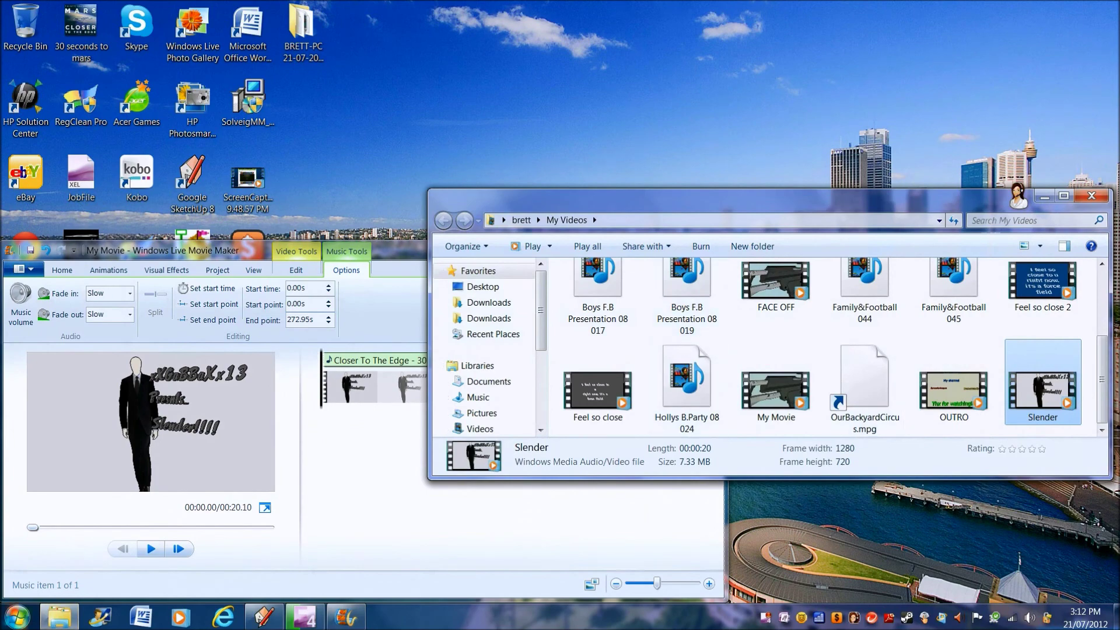
{"action": "left_click", "coordinate": [16, 617]}
{"action": "left_click", "coordinate": [100, 66]}
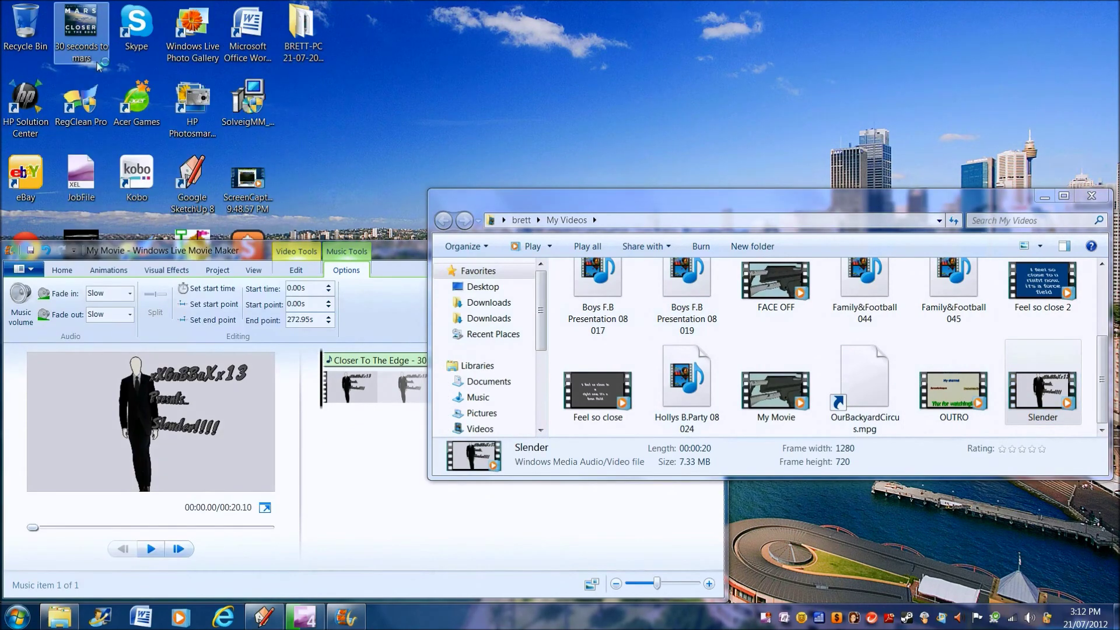
Search Google for 'youtube' and go to YouTube's video upload page.
{"action": "left_click", "coordinate": [408, 24]}
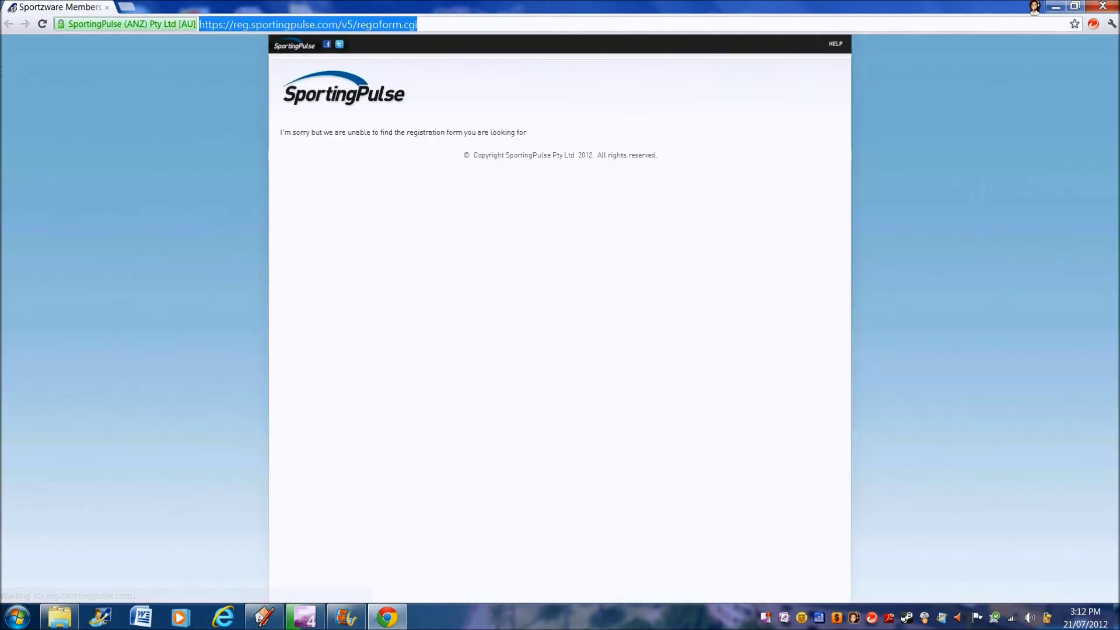
{"action": "type", "text": "you"}
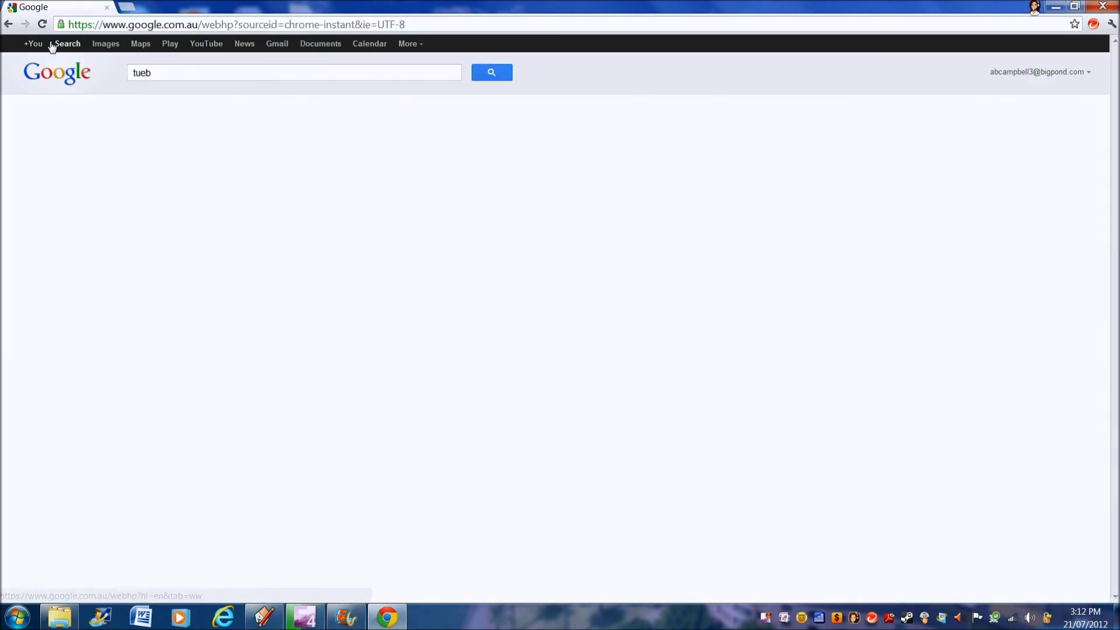
{"action": "double_click", "coordinate": [148, 72]}
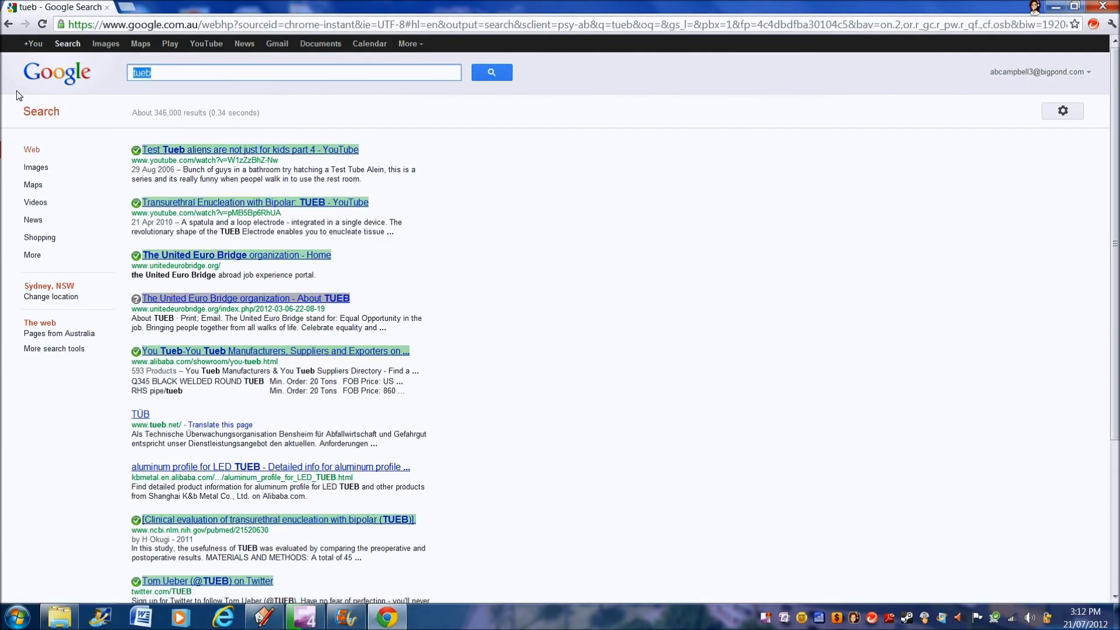
{"action": "key", "text": "BackSpace"}
{"action": "type", "text": "utube"}
{"action": "key", "text": "Return"}
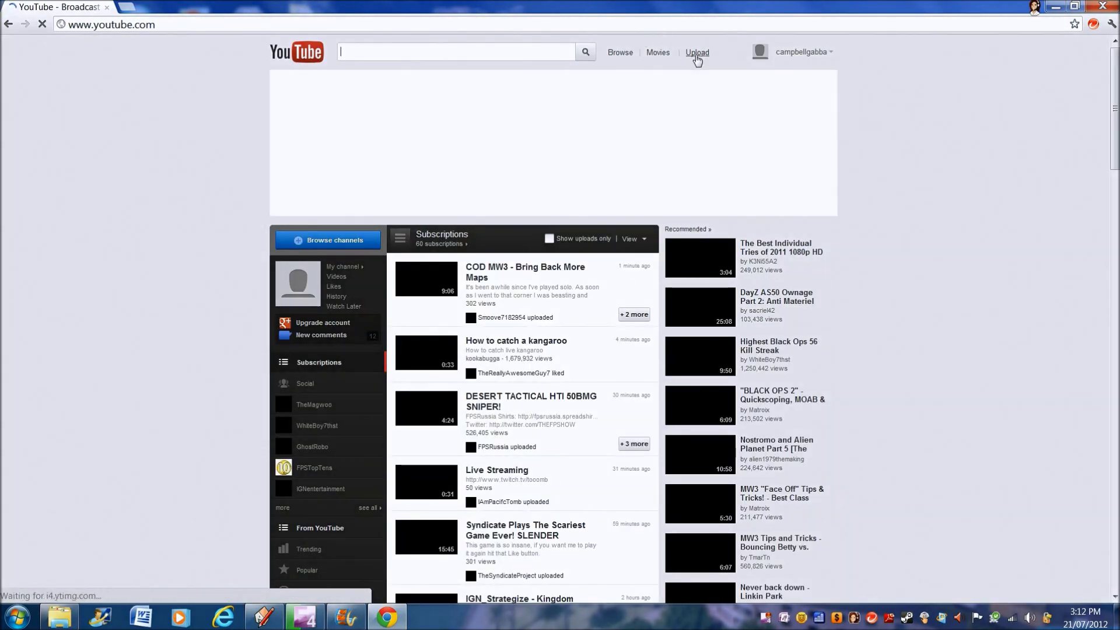
{"action": "left_click", "coordinate": [703, 50]}
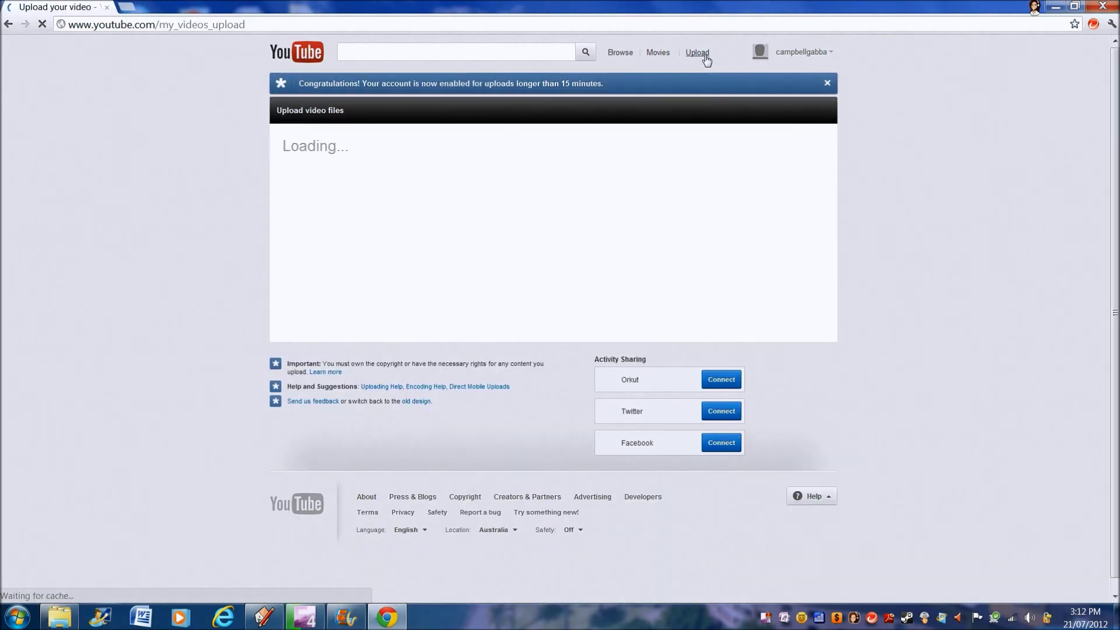
Drag Slender.wmv from My Videos onto YouTube's upload area and select its Title field.
{"action": "left_click", "coordinate": [1078, 7]}
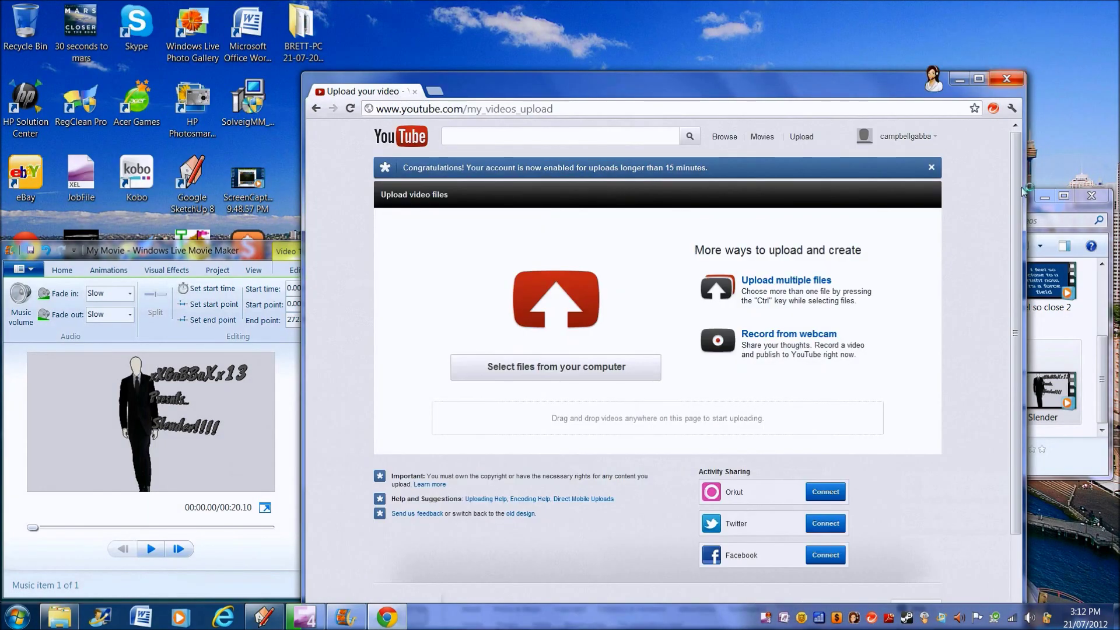
{"action": "left_click_drag", "start_coordinate": [851, 82], "coordinate": [794, 52]}
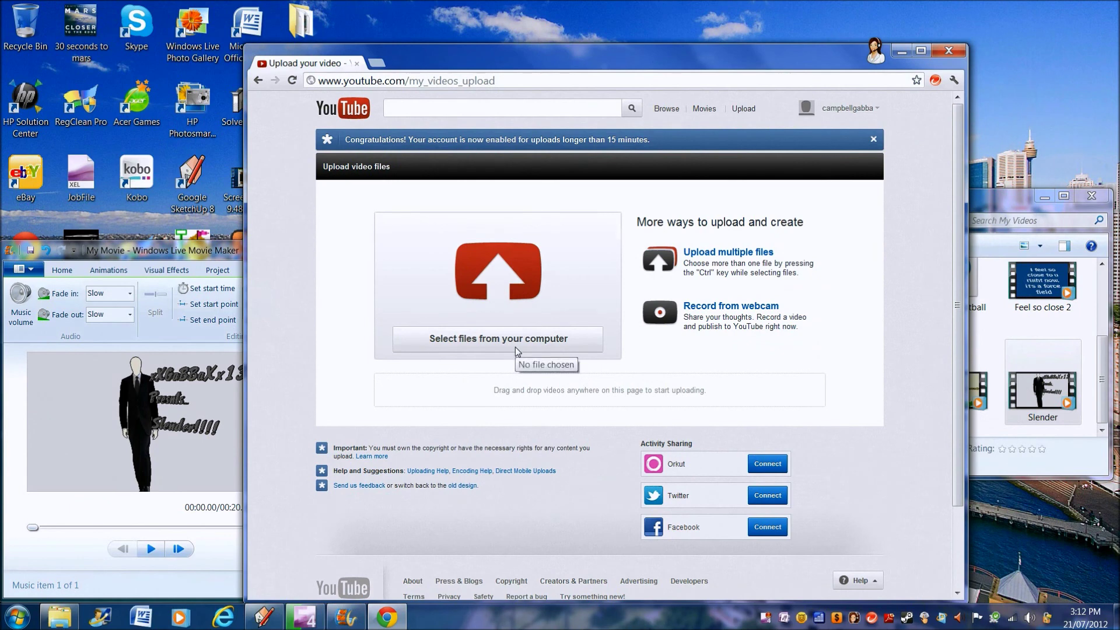
{"action": "left_click_drag", "start_coordinate": [1045, 397], "coordinate": [702, 402]}
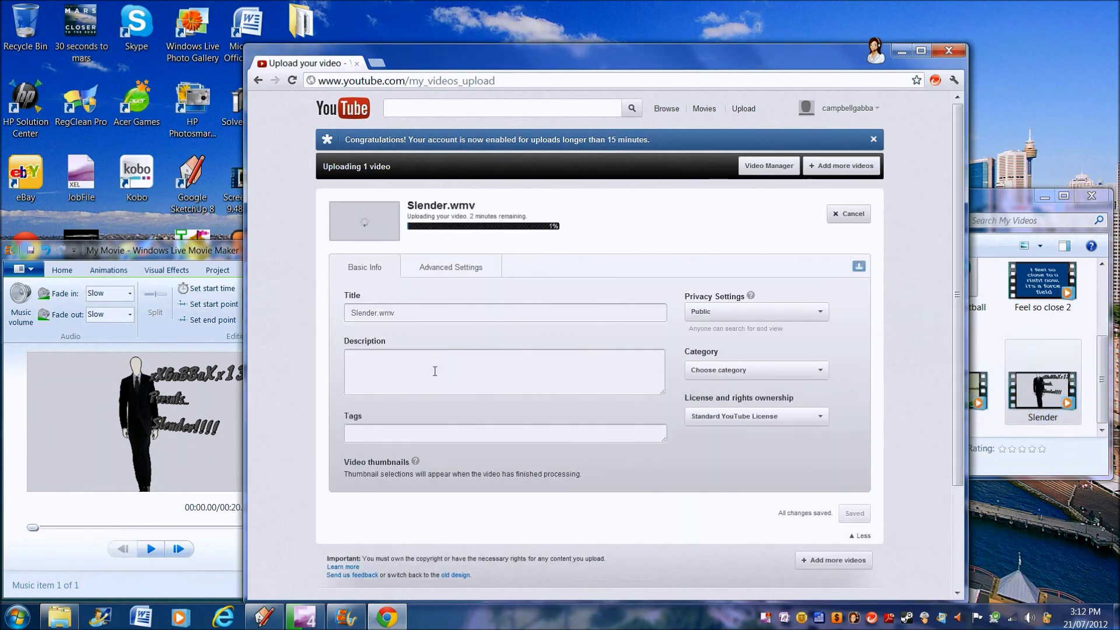
{"action": "left_click", "coordinate": [429, 316]}
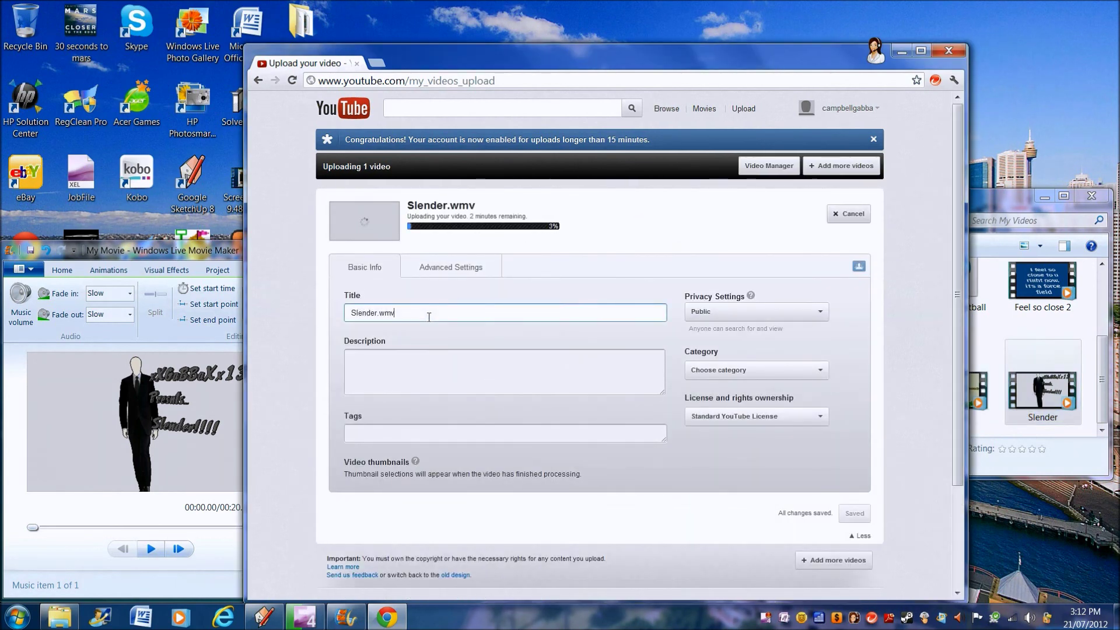